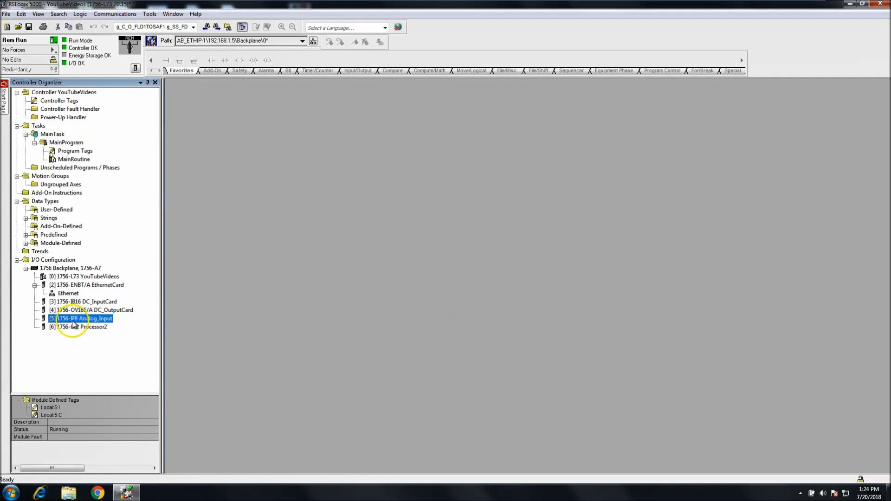
Open the properties of the 1756-IF8 Analog_Input module and review its general settings and Requested Packet Interval
double_click(89, 319)
left_click_drag(259, 85, 386, 179)
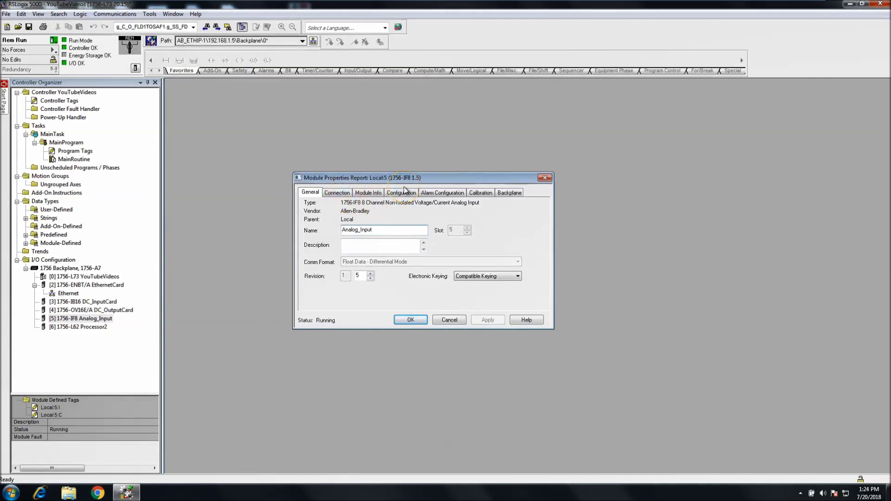
left_click_drag(427, 179, 431, 176)
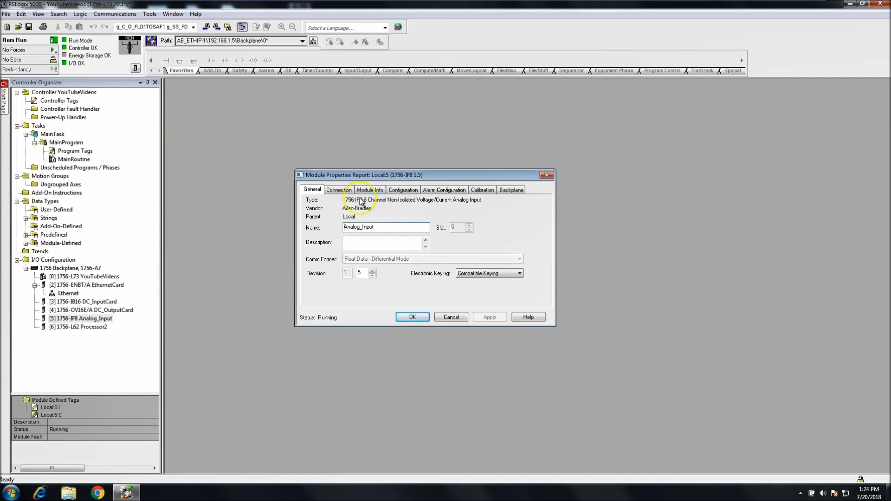
left_click(381, 207)
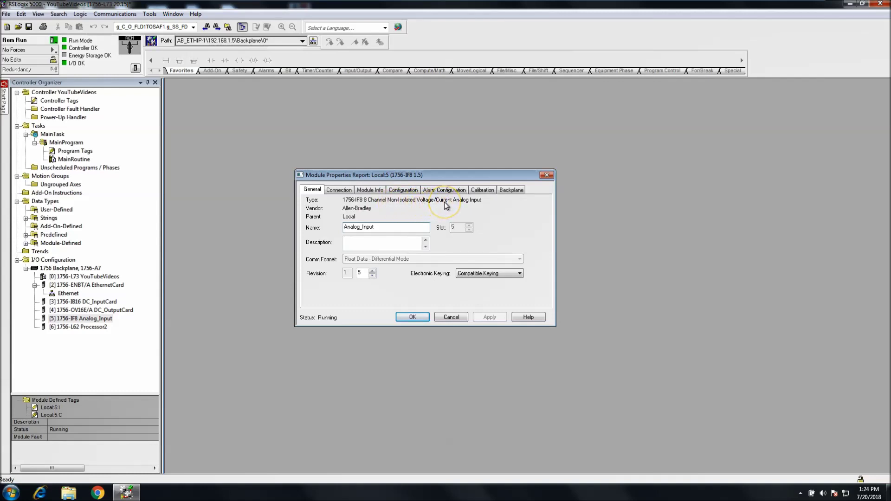
left_click(350, 191)
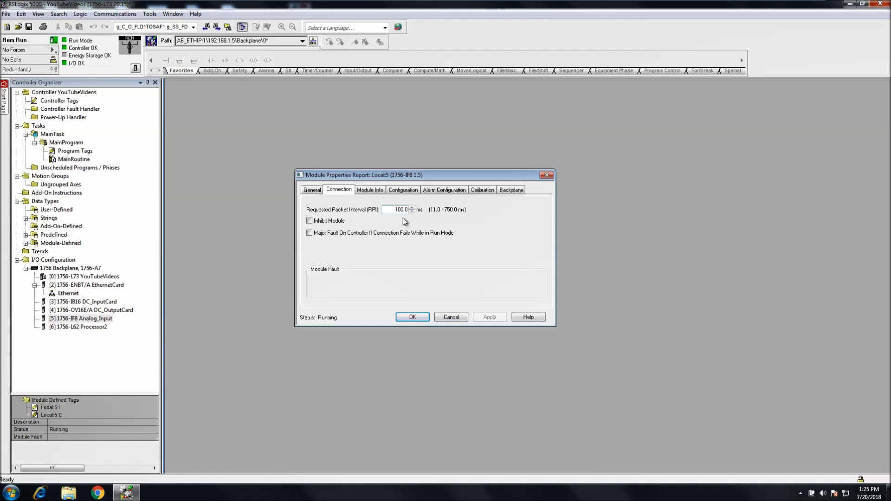
double_click(393, 209)
Inhibit the Analog_Input module and apply the change to the running system
left_click(309, 222)
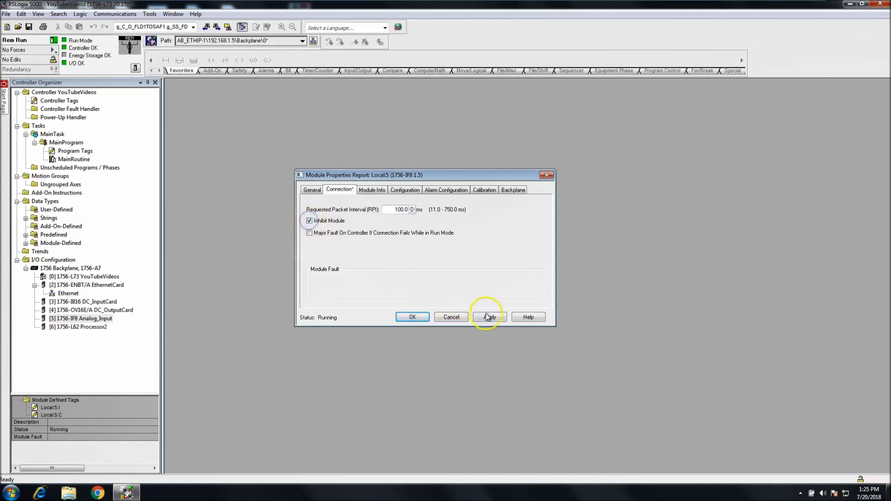
left_click(488, 318)
left_click(486, 297)
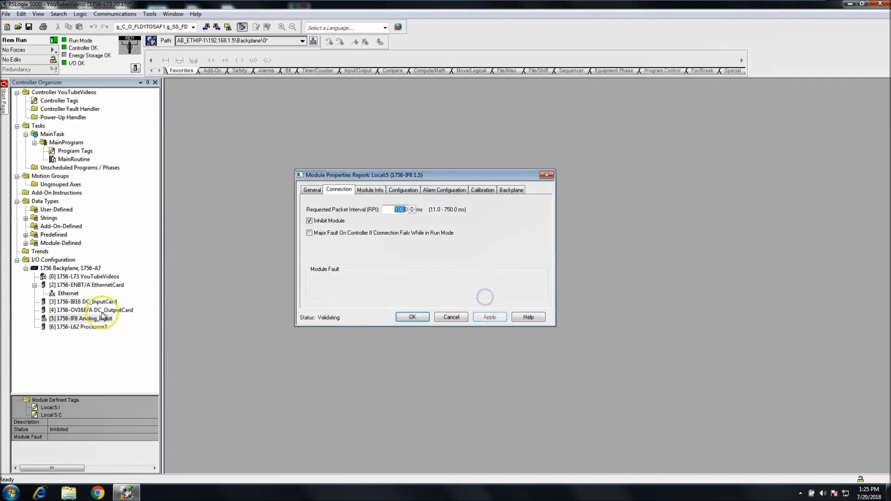
Uninhibit the Analog_Input module and apply the change to the running system
left_click(310, 221)
left_click(488, 317)
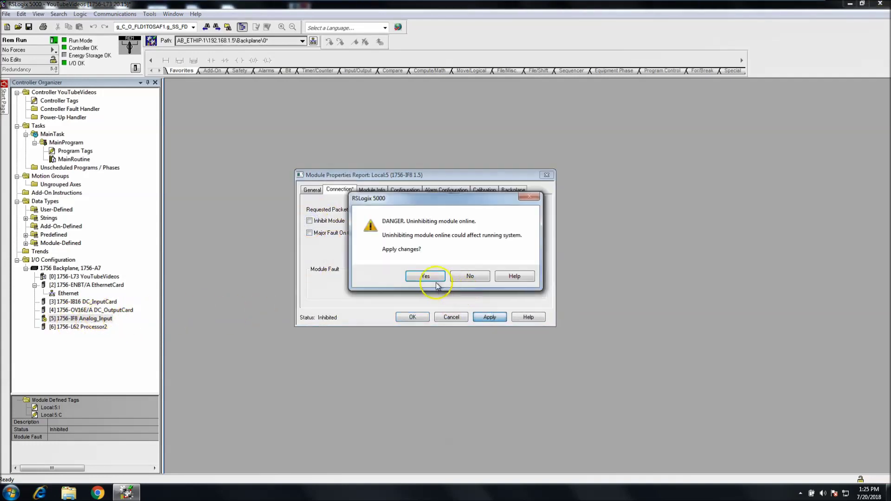
left_click(413, 275)
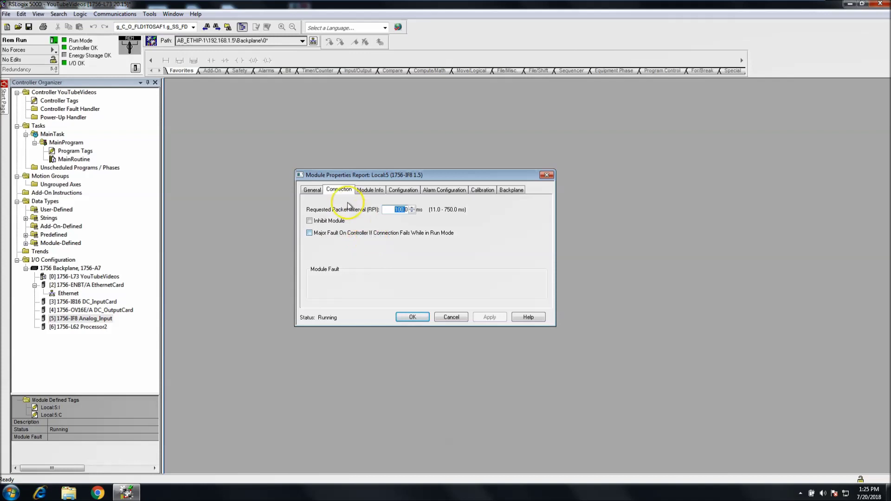
Review the module's identification and status information, and the configuration of channels 0 to 3, ending on channel 0
left_click(368, 190)
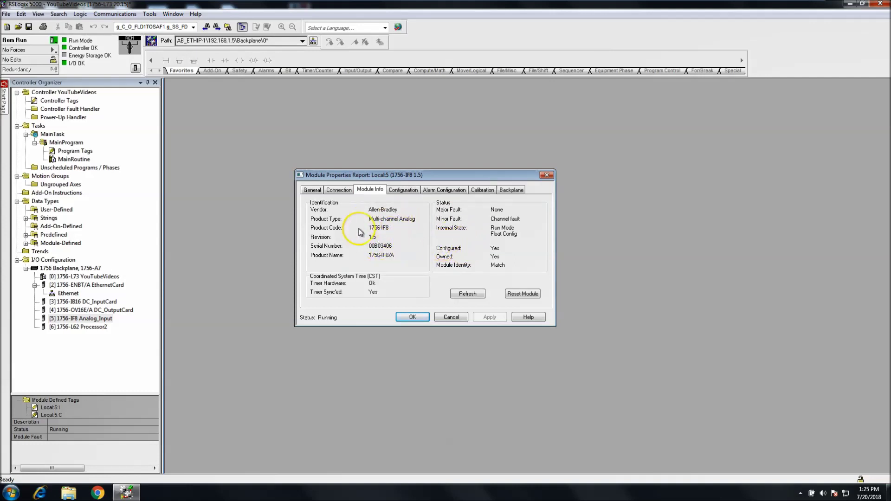
left_click(410, 194)
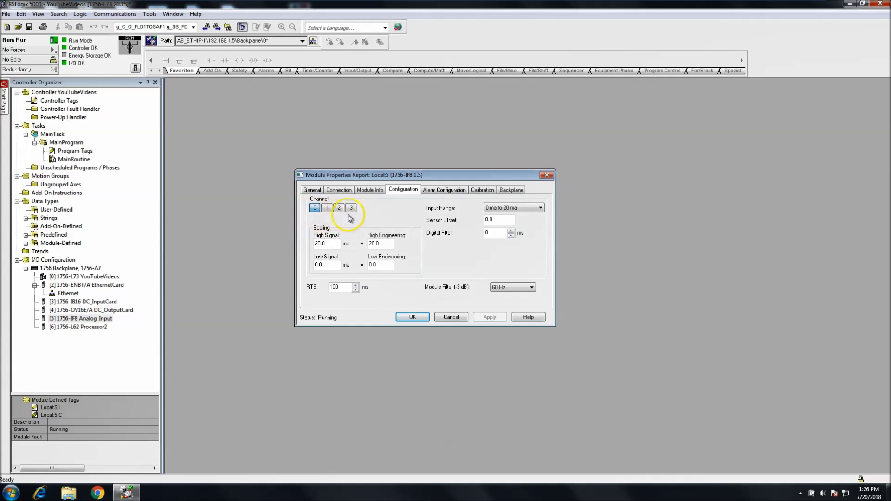
left_click(326, 208)
left_click(339, 208)
left_click(348, 209)
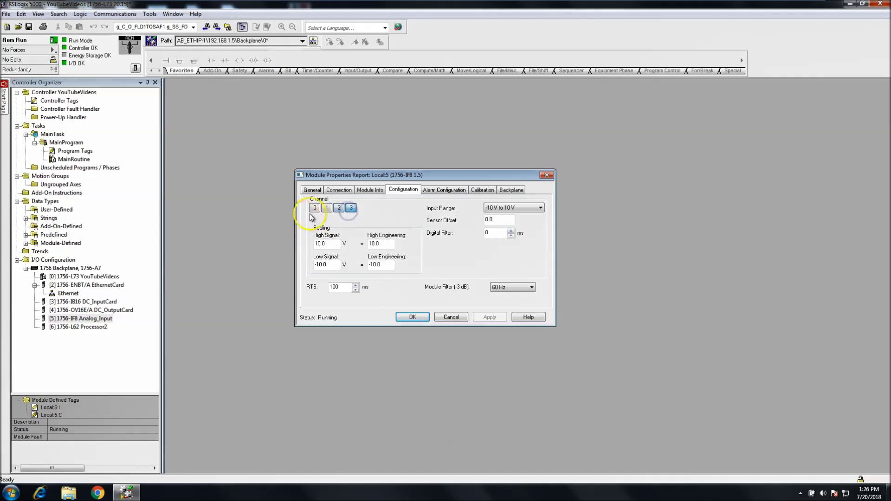
left_click(315, 208)
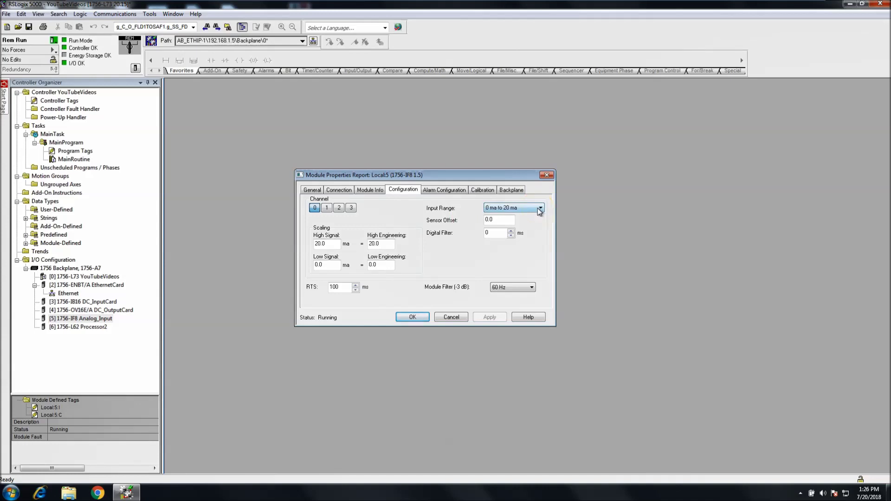
Examine the sensor offset and the available input range options for channel 0
double_click(490, 219)
left_click(540, 208)
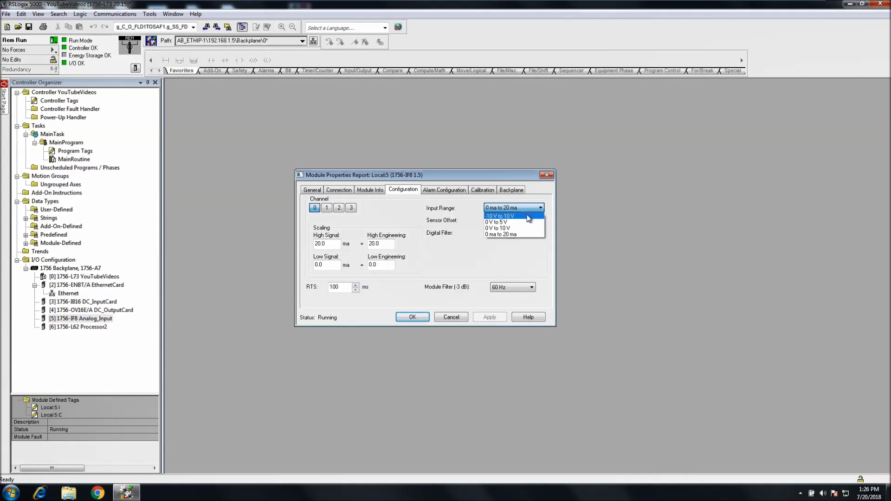
left_click(519, 223)
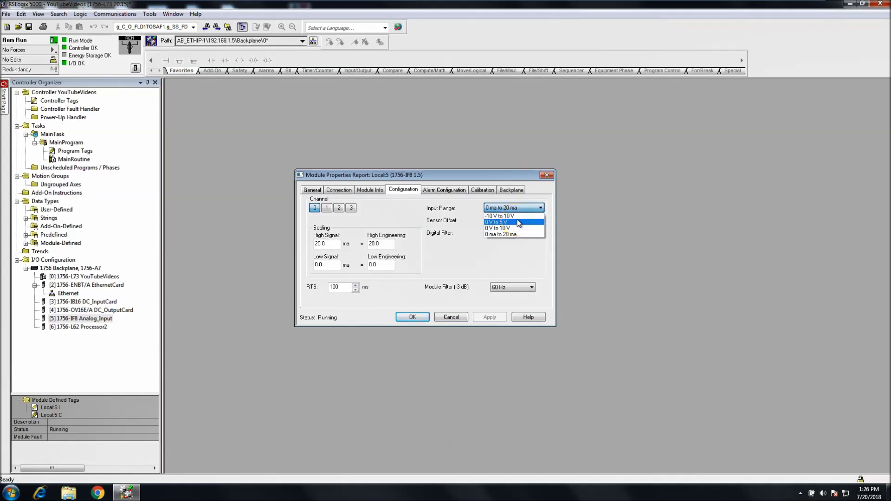
left_click(517, 217)
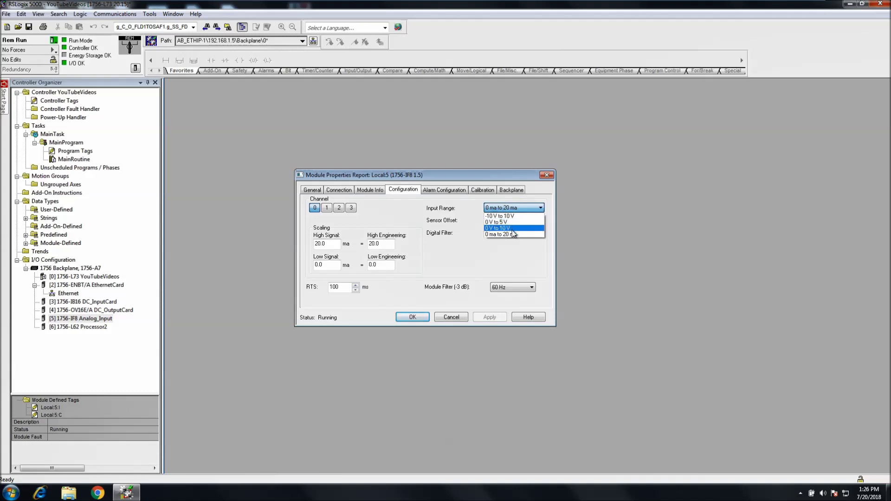
left_click(512, 217)
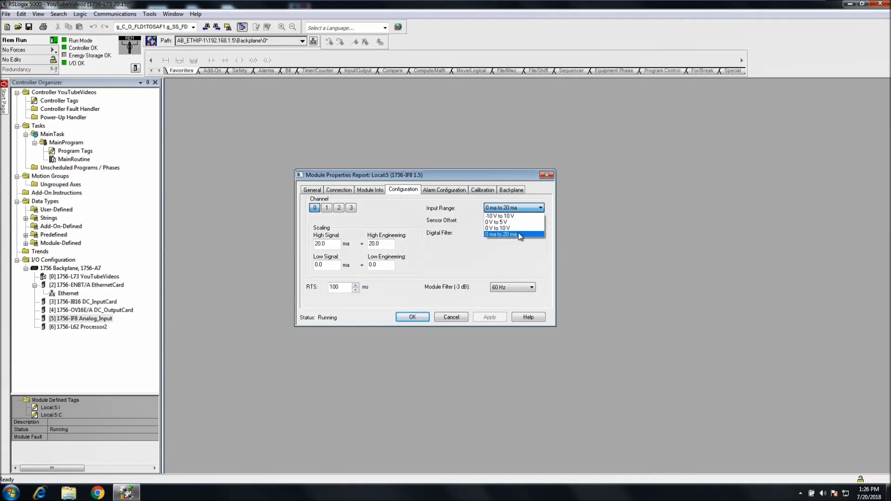
Try to apply a High Signal of 24 mA to channel 0
left_click(332, 243)
mouse_move(332, 244)
left_mouse_down()
mouse_move(315, 245)
mouse_move(324, 236)
left_mouse_up()
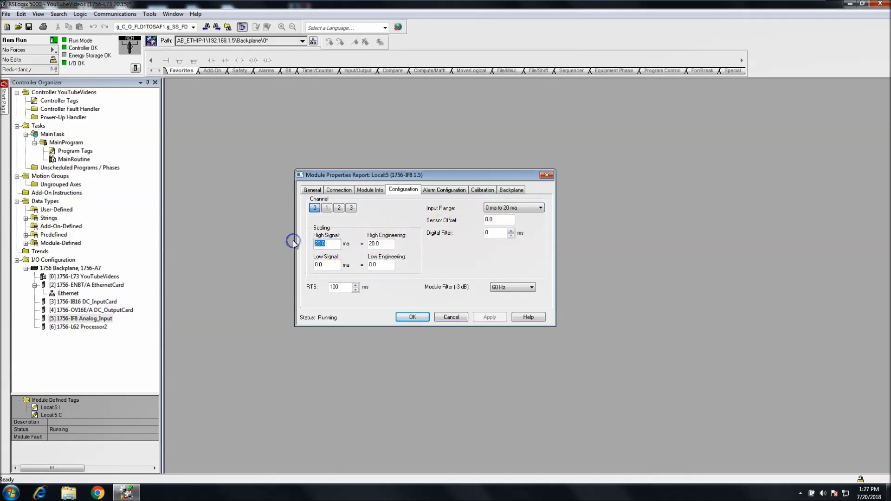
type("24")
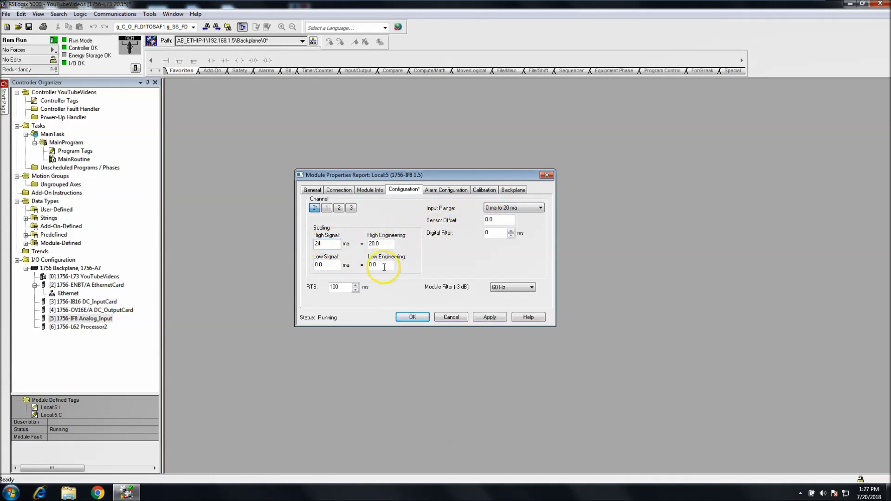
left_click(491, 318)
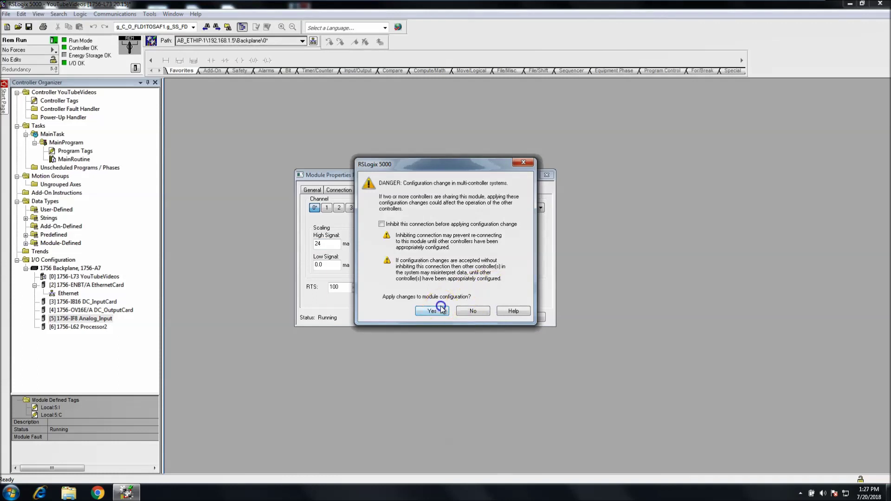
left_click(432, 310)
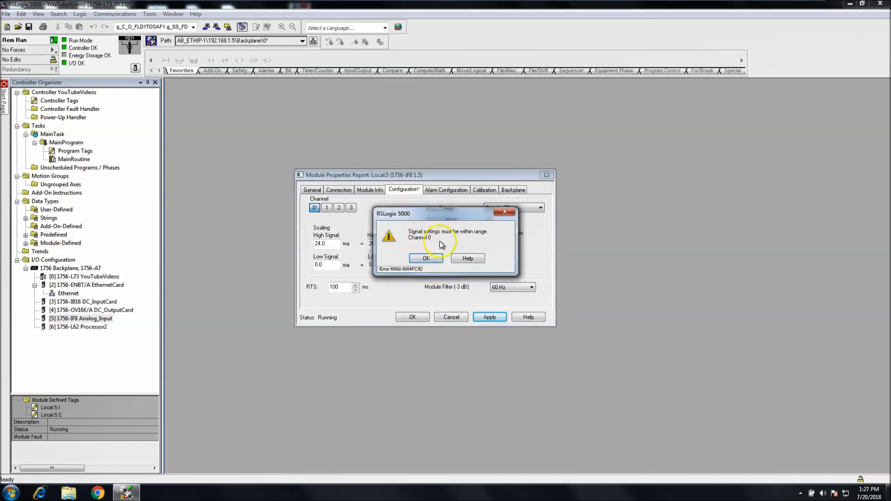
left_click(426, 258)
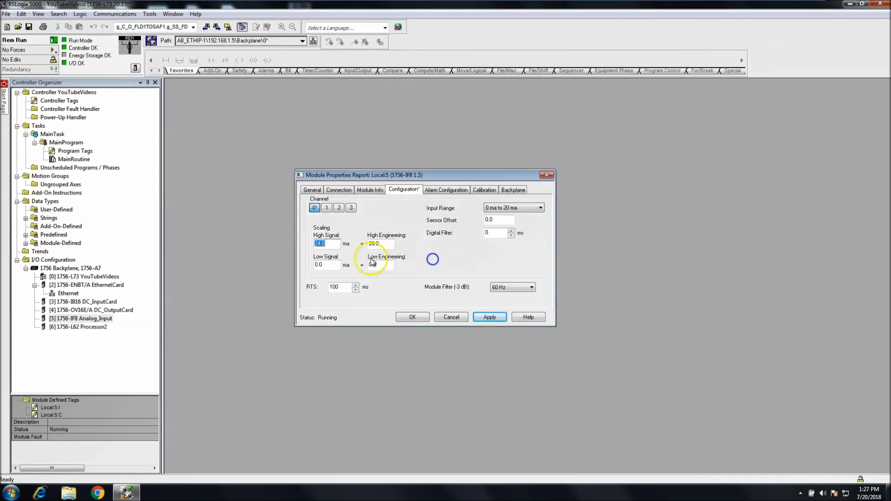
Set channel 0's High Signal to 20 mA and apply the configuration change
left_click(320, 245)
type("20")
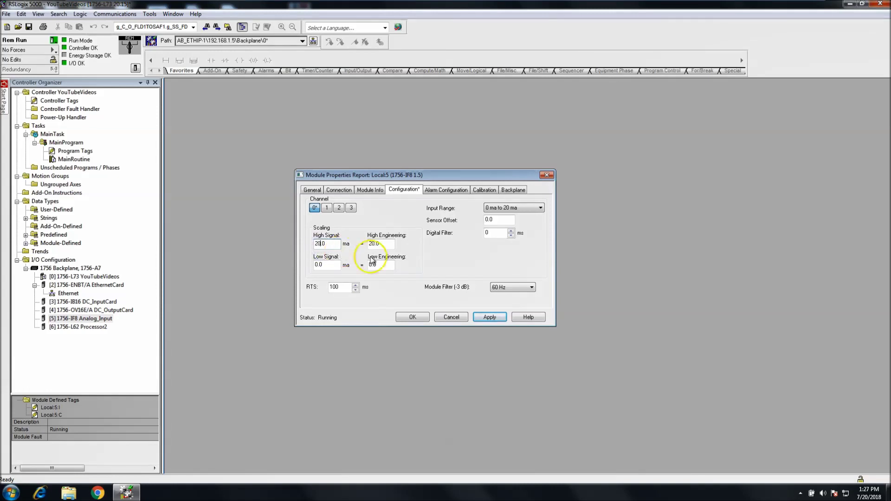
left_click(489, 317)
left_click(441, 309)
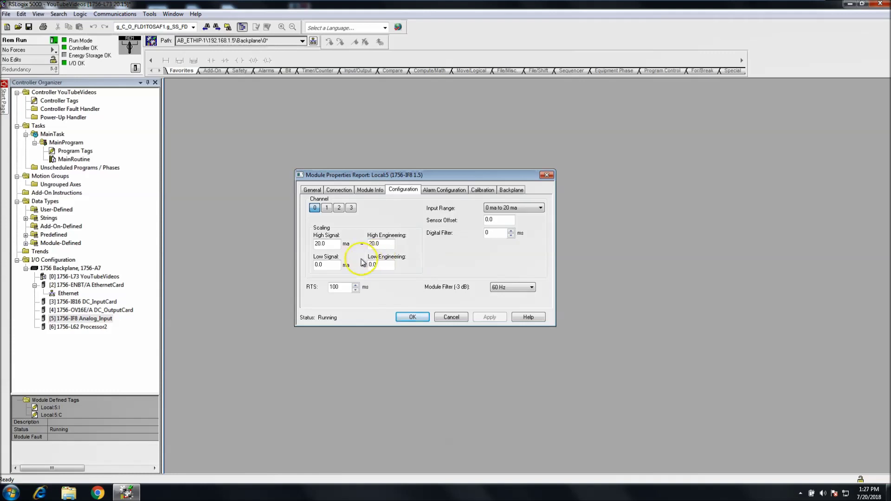
Set channel 0's Low Signal to 4 mA and apply the configuration change
double_click(311, 268)
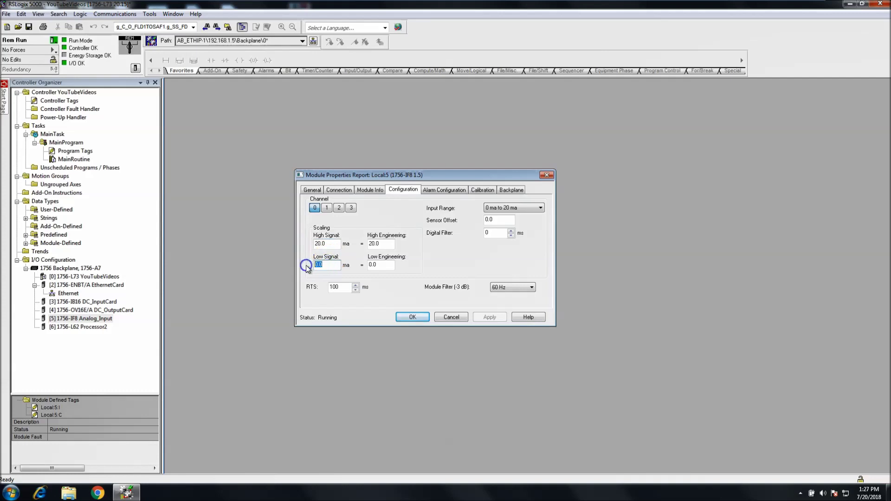
type("4")
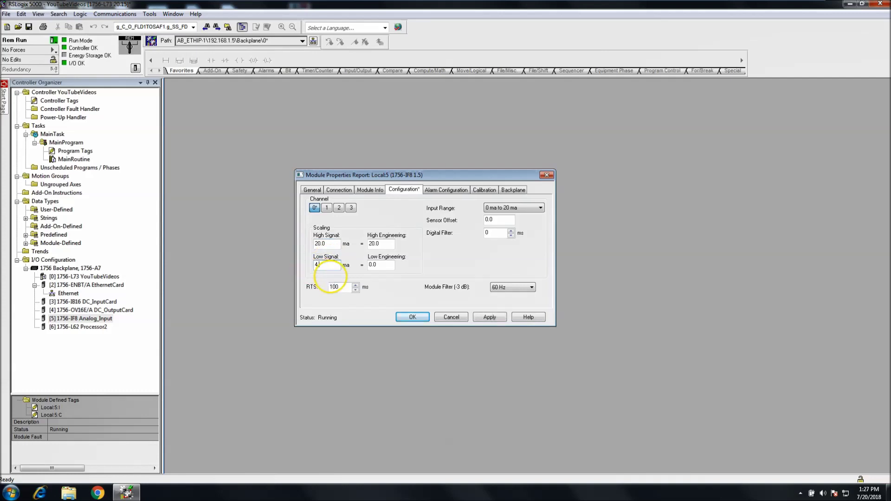
left_click(490, 316)
left_click(443, 309)
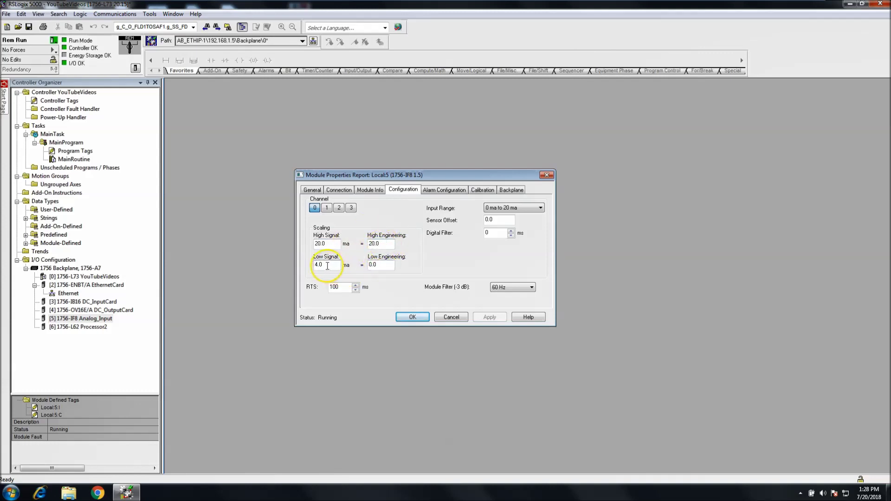
Examine how channel 0's low and high signal values map to the low and high engineering values
left_click_drag(322, 265, 312, 264)
left_click(385, 265)
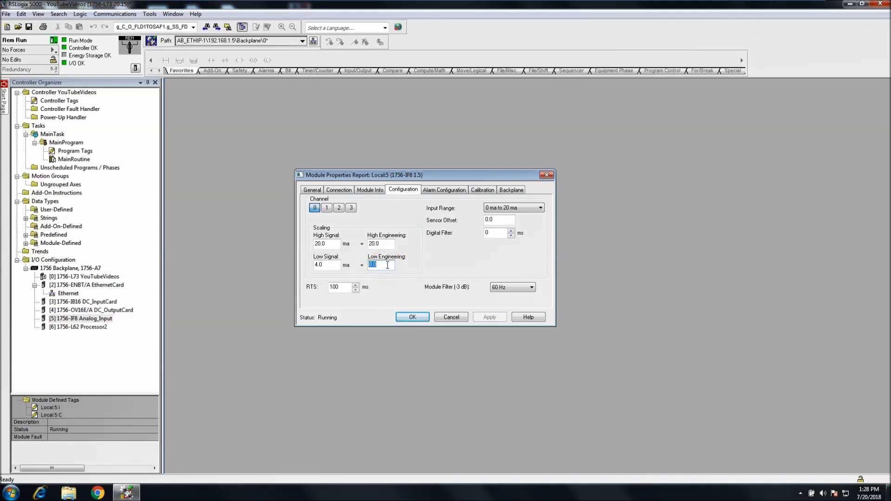
double_click(386, 266)
double_click(386, 266)
double_click(314, 265)
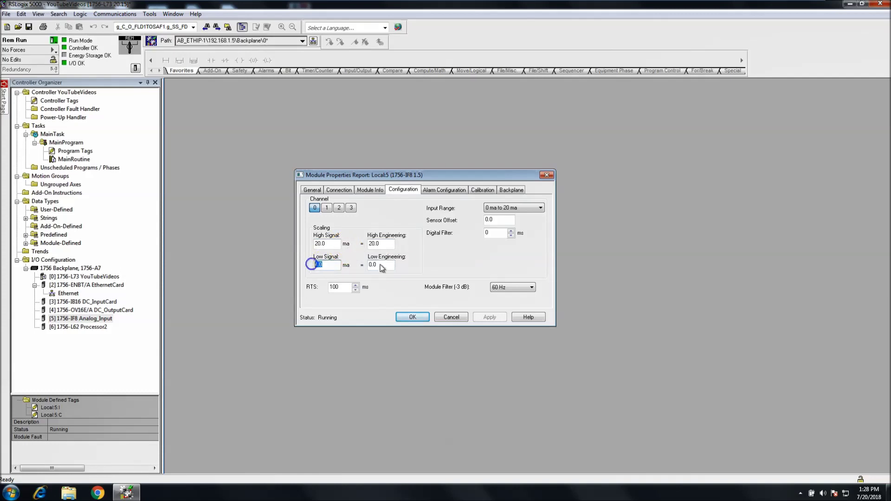
double_click(369, 263)
left_click(330, 244)
left_click_drag(330, 245, 310, 247)
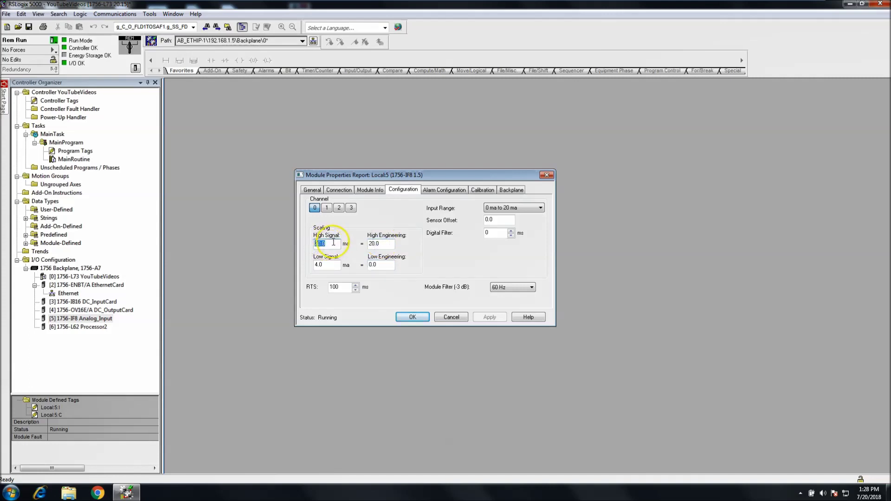
left_click_drag(380, 245, 372, 244)
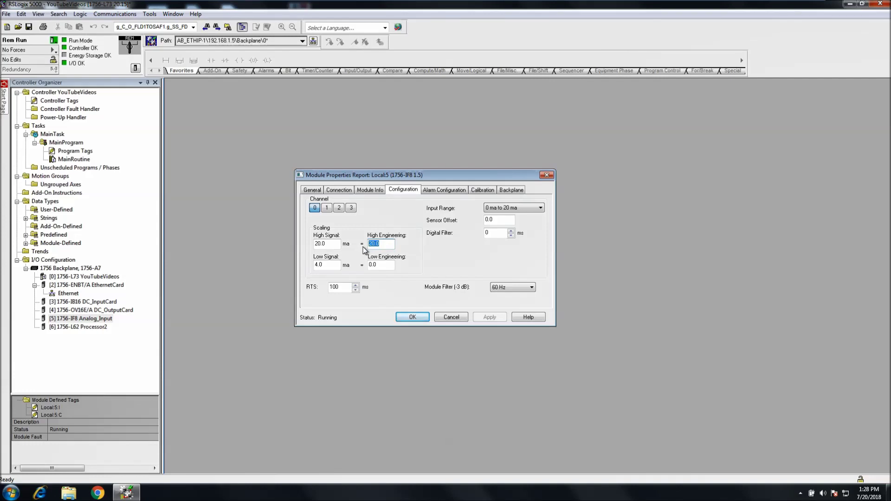
Set channel 0's High Engineering value to 100 and apply the configuration change
left_click(384, 244)
left_click_drag(367, 246, 362, 244)
type("1")
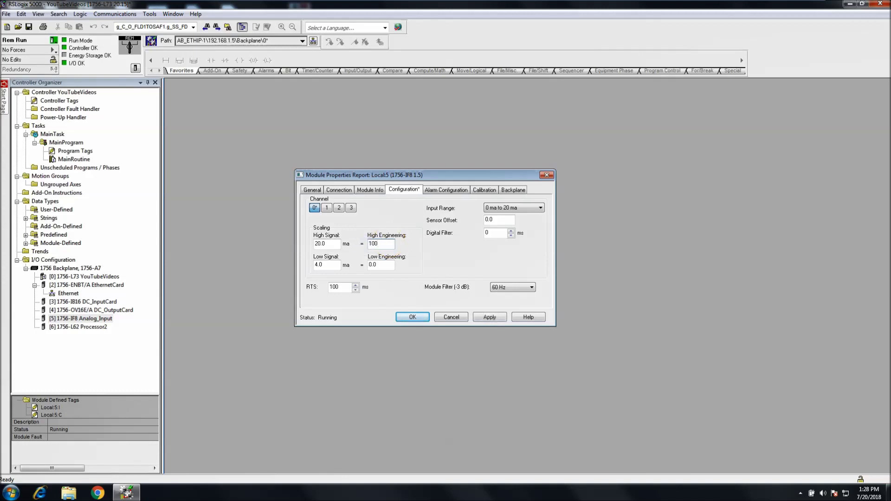
left_click(479, 318)
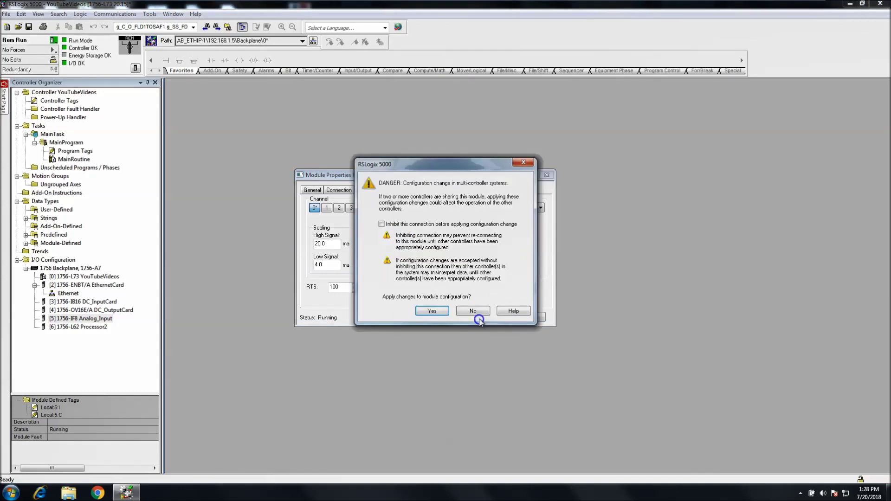
left_click(431, 311)
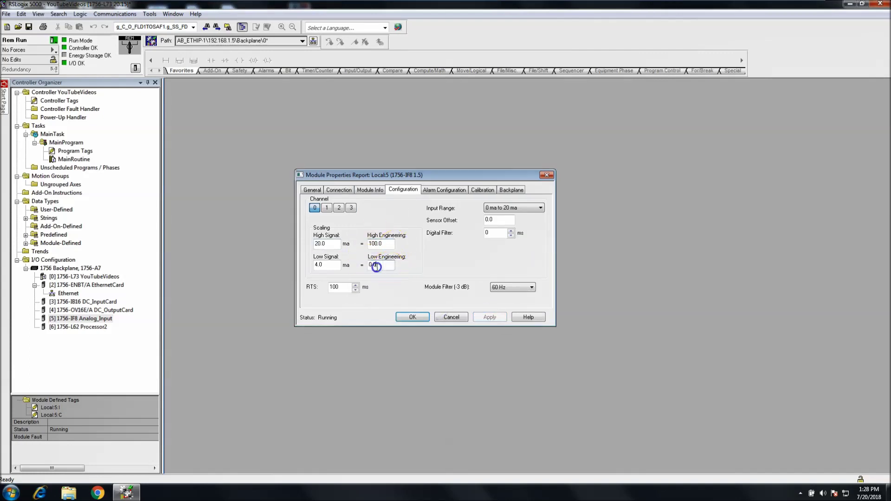
Check channel 0's high and low engineering values and display channel 1's configuration
double_click(373, 245)
double_click(370, 265)
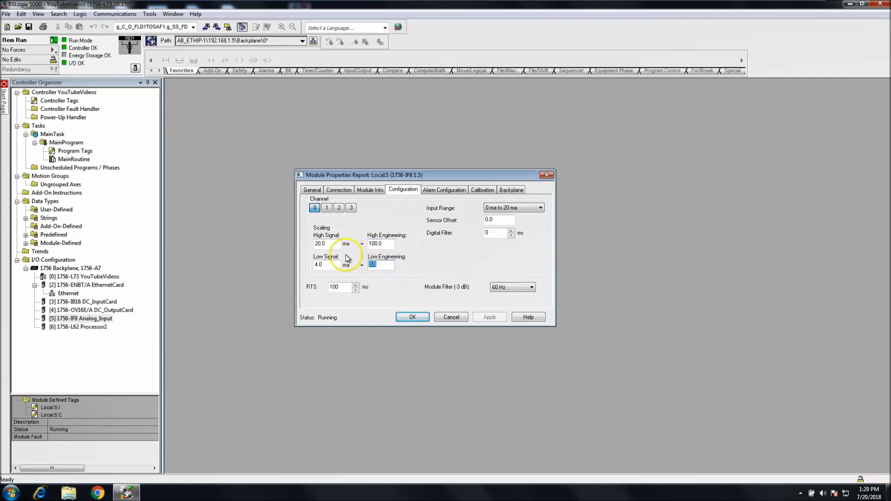
left_click(326, 207)
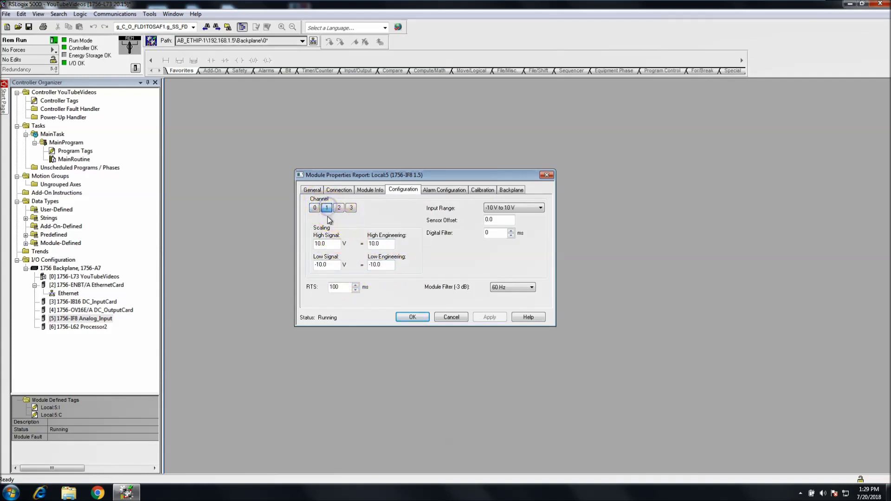
Compare the channel configurations and examine channel 1's high and low signal values and their matching engineering values
left_click(315, 207)
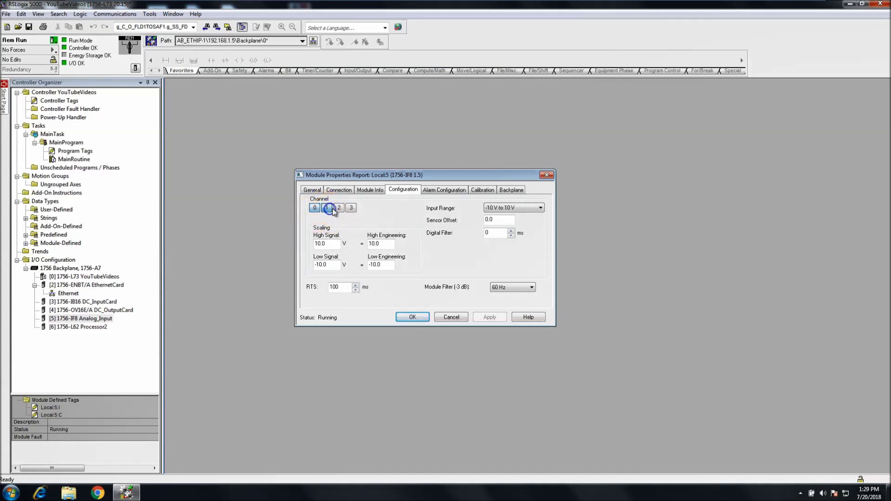
left_click(351, 207)
left_click(327, 208)
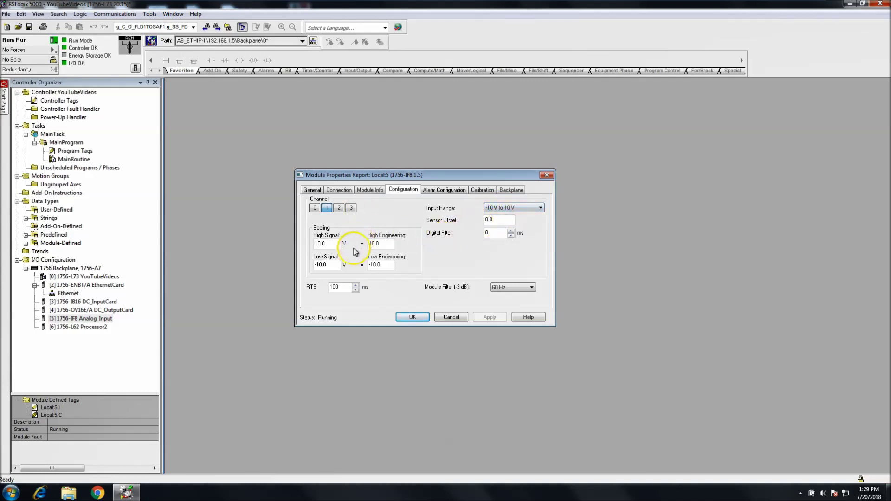
left_click_drag(339, 244, 310, 265)
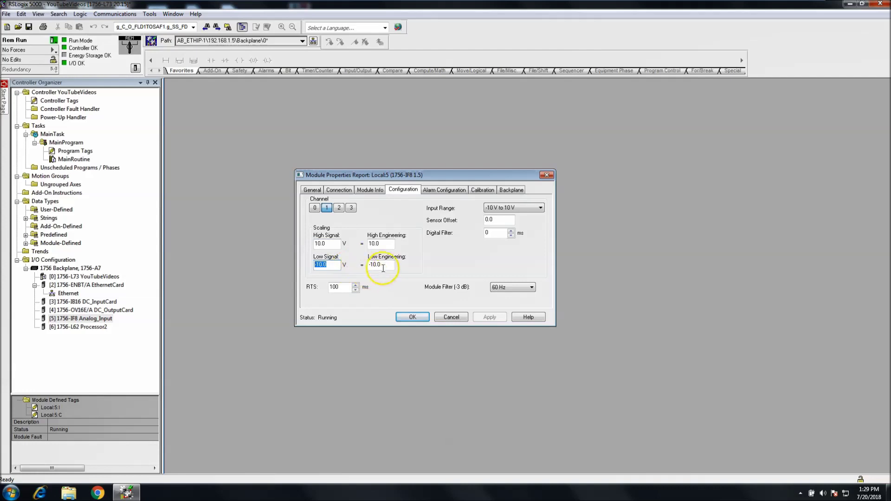
left_click(383, 243)
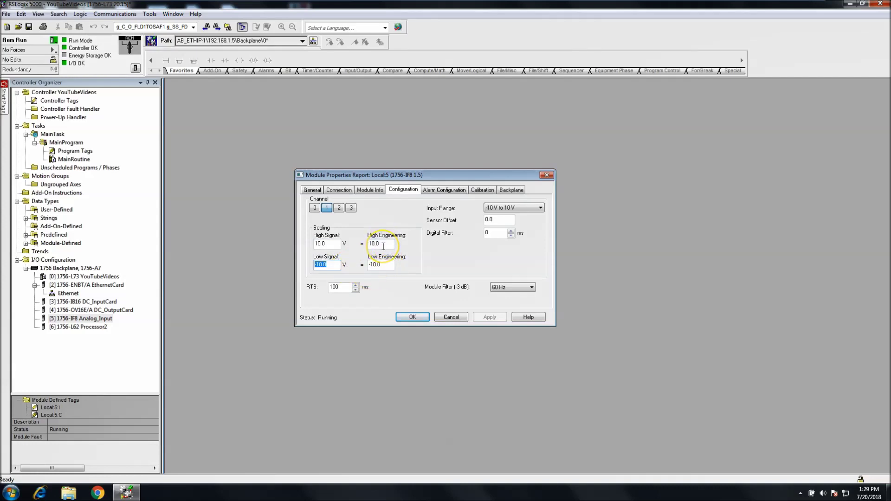
left_click_drag(383, 245, 368, 264)
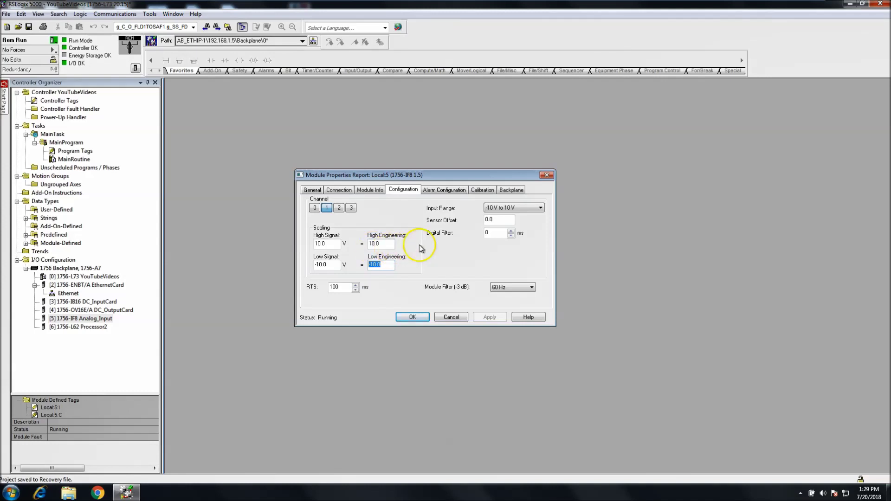
Set channel 2's input range to 0 V to 10 V and compare the settings of channels 0 and 1
left_click(339, 209)
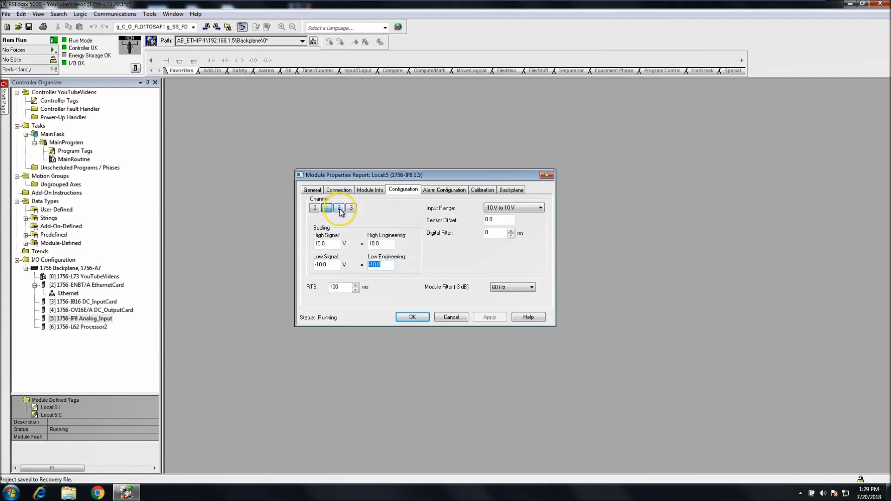
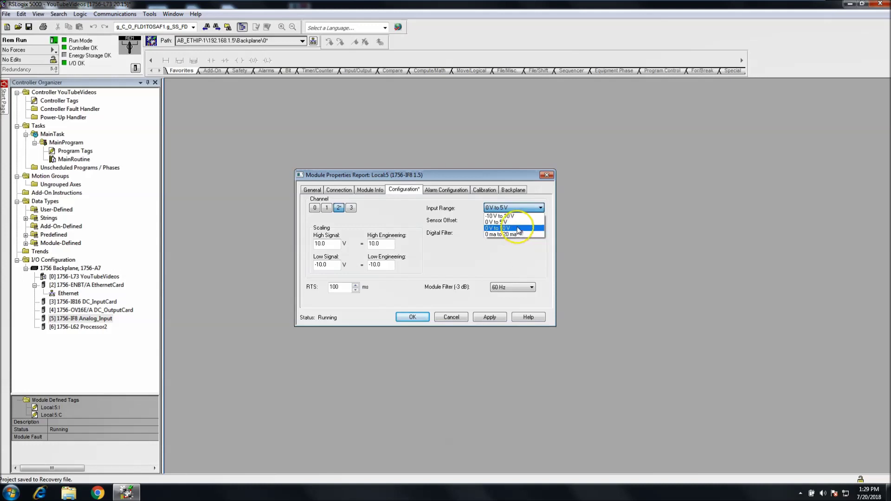
left_click(518, 230)
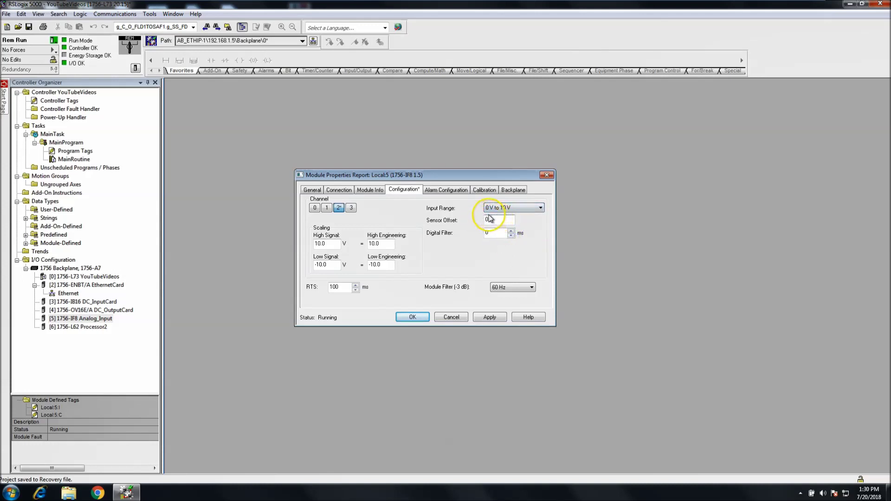
left_click(326, 208)
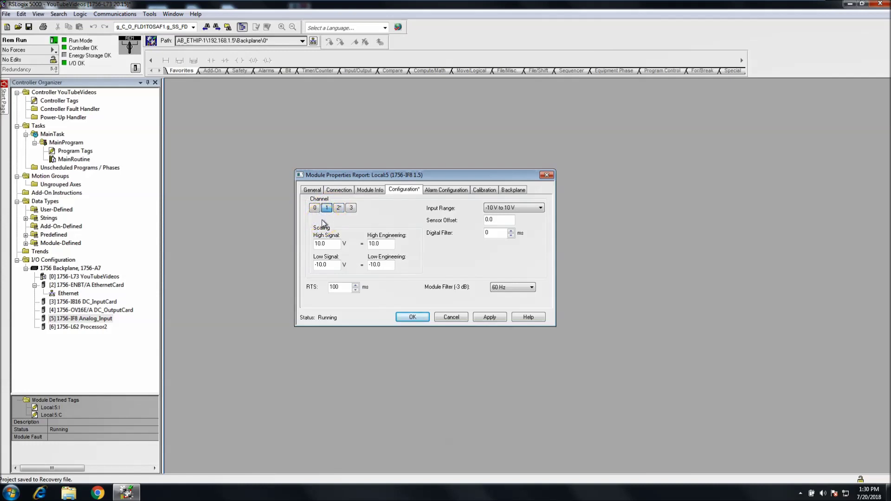
left_click(316, 208)
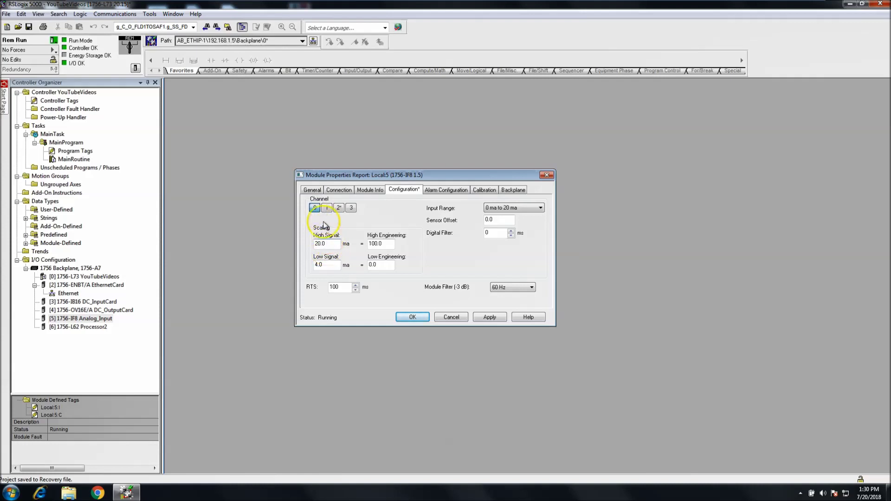
left_click(327, 208)
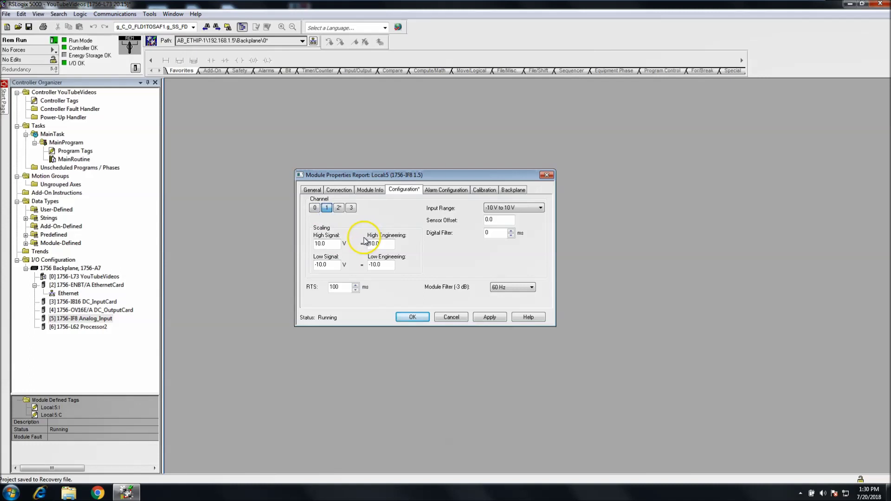
left_click(315, 208)
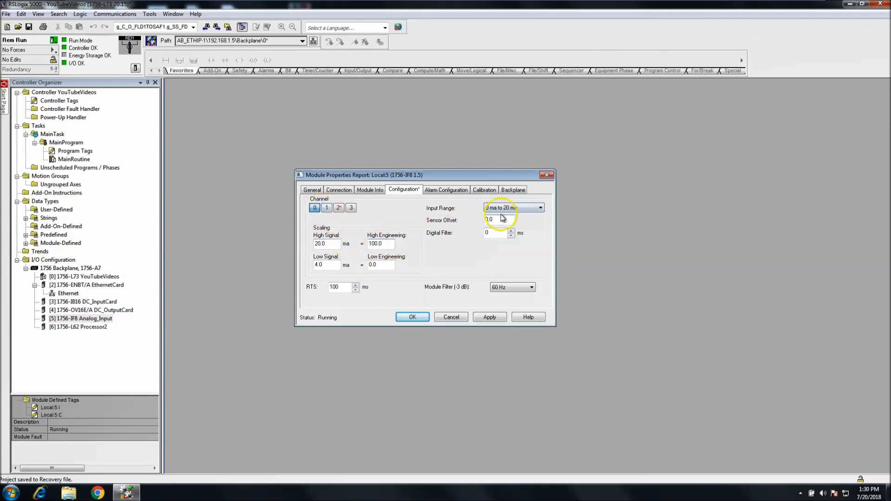
Set channel 1's input range to 0 ma to 20 ma, with High Signal 20 and Low Signal 4.0
left_click(327, 208)
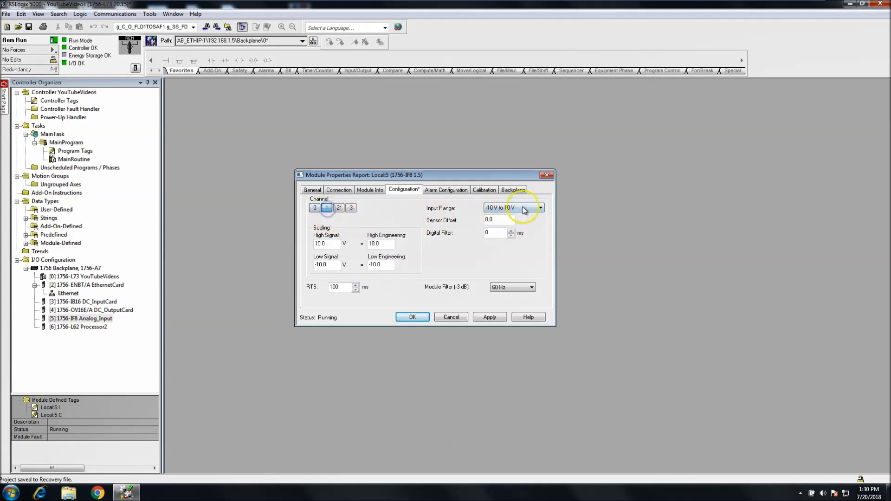
left_click(522, 208)
left_click(508, 235)
left_click_drag(338, 244, 310, 246)
type("20")
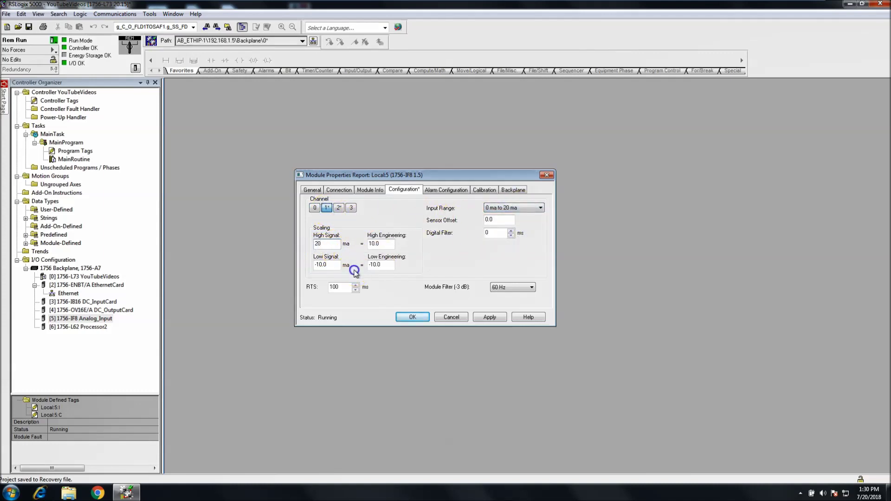
left_click_drag(339, 265, 302, 264)
type("4.0")
Set channel 1's High Engineering to 100 and Low Engineering to 0, and try to apply the configuration
left_click_drag(394, 244, 358, 247)
type("100")
left_click_drag(374, 265, 354, 265)
type("0")
left_click(486, 317)
left_click(438, 311)
left_click(438, 311)
Set channel 2's input range to 0 ma to 20 ma, with High Signal 20 and High Engineering 100
left_click(339, 209)
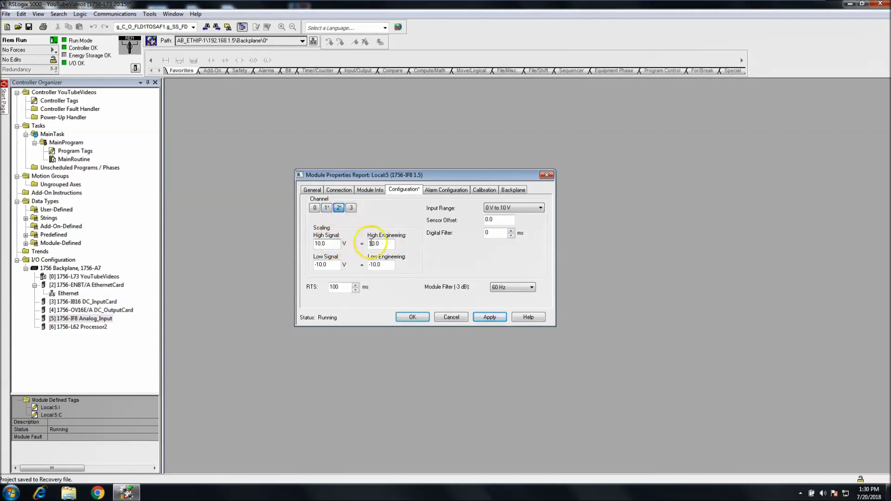
left_click(506, 208)
left_click(507, 234)
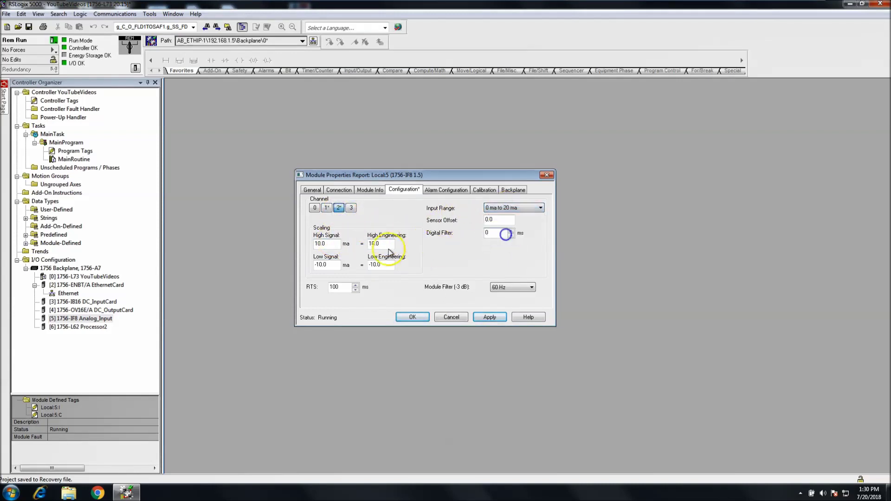
left_click_drag(331, 244, 298, 244)
type("20")
key("Tab")
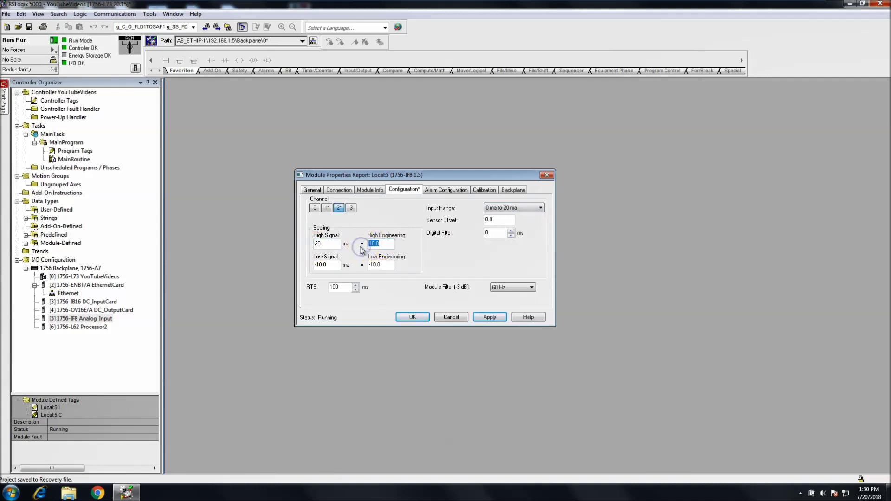
type("100")
Set channel 2's Low Signal to 4.0 and its Low Engineering value to 0
left_click_drag(339, 265, 303, 265)
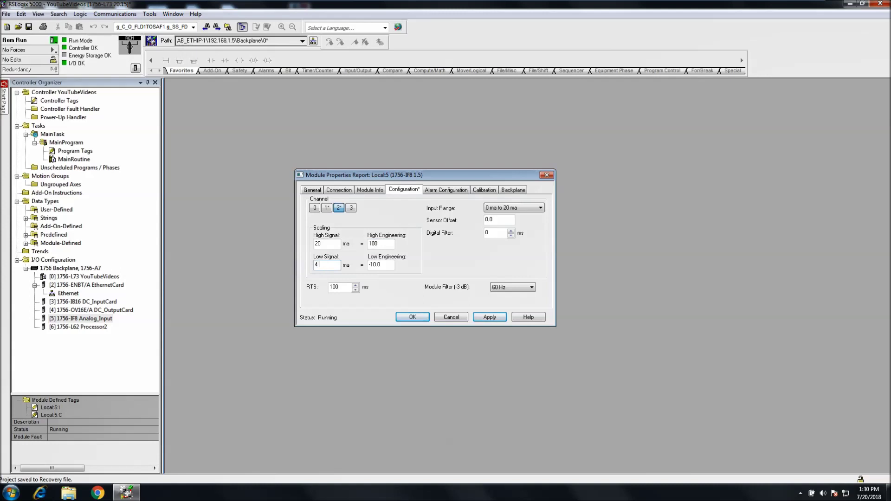
left_click_drag(394, 265, 349, 267)
type("0")
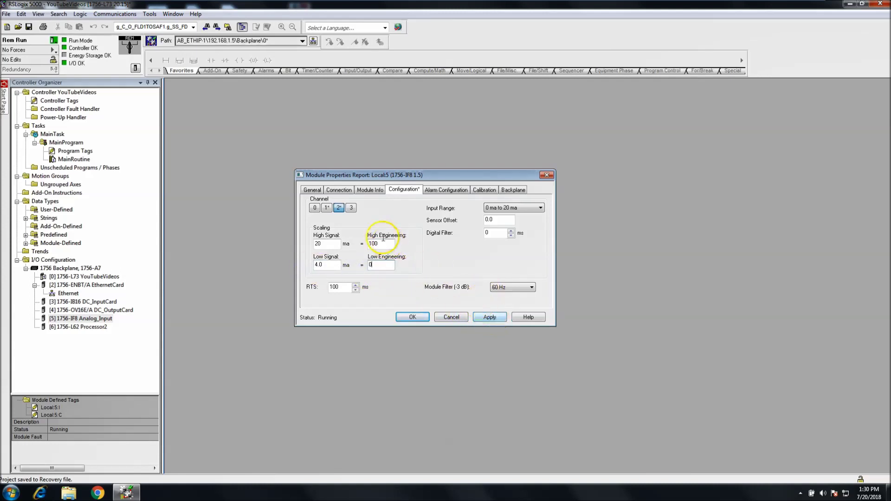
Set channel 3's High Signal to 20 and its High Engineering value to 100
left_click(351, 208)
left_click_drag(330, 244, 309, 244)
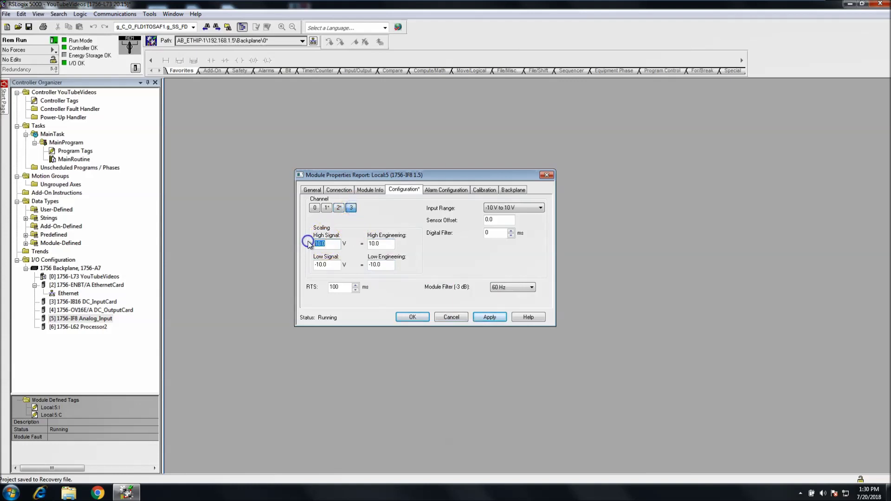
type("20")
left_click_drag(392, 244, 351, 244)
type("100")
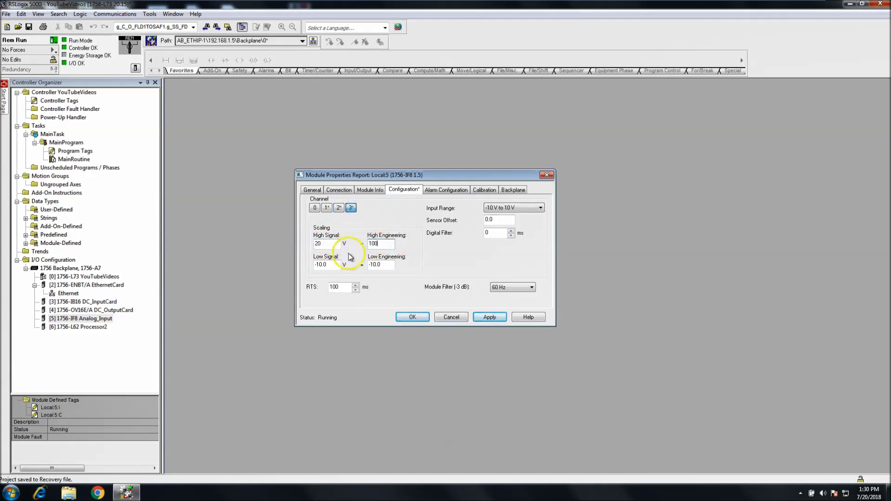
Set channel 3's Low Signal to 4.0 and its Low Engineering value to 0
left_click_drag(338, 265, 309, 267)
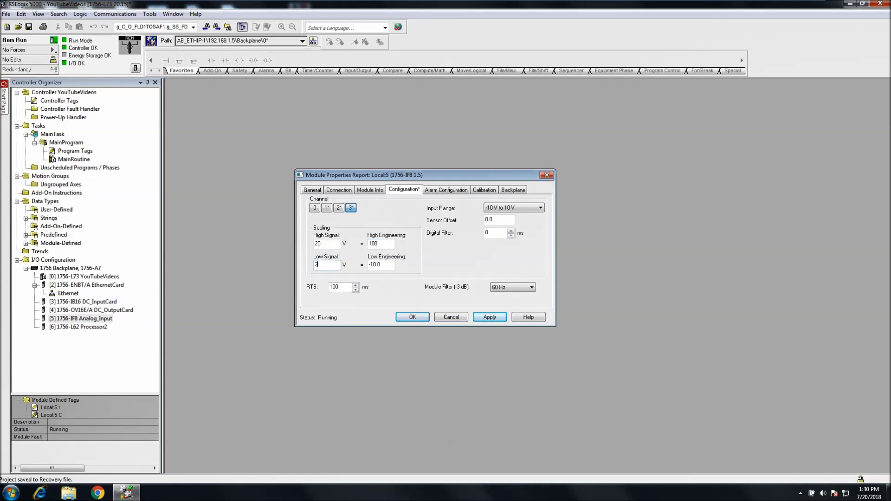
type("4.0")
left_click_drag(395, 265, 342, 262)
type("0")
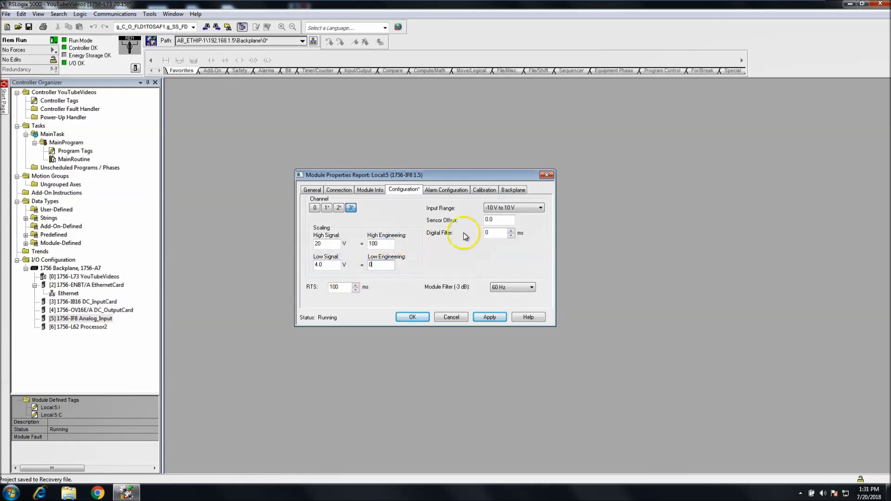
Try to change channel 3's input range and apply the module configuration
left_click(520, 208)
left_click(510, 234)
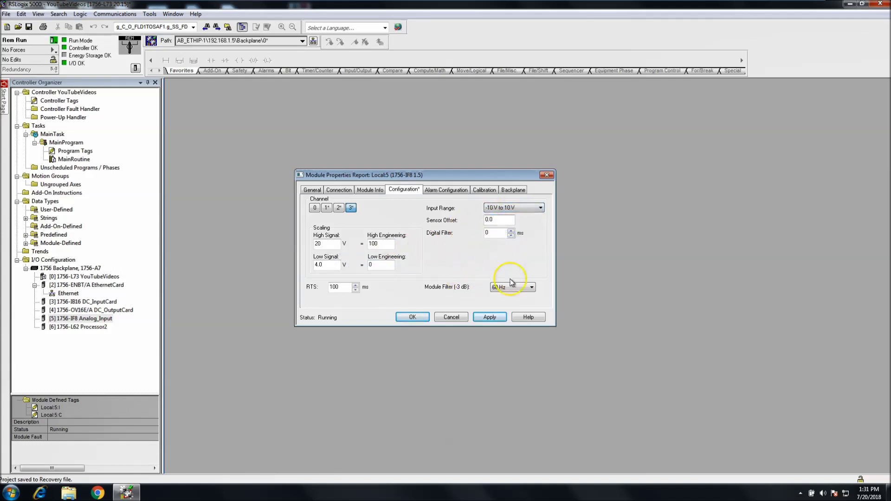
left_click(488, 318)
left_click(432, 312)
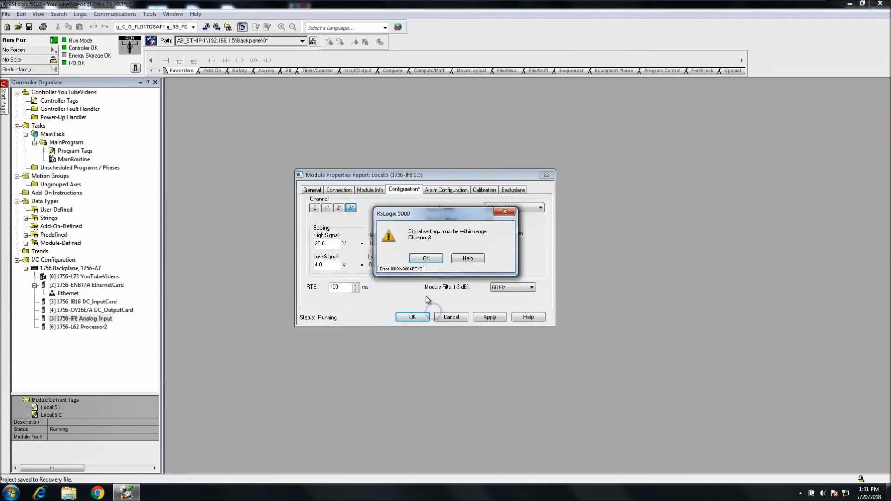
left_click(426, 258)
left_click(391, 265)
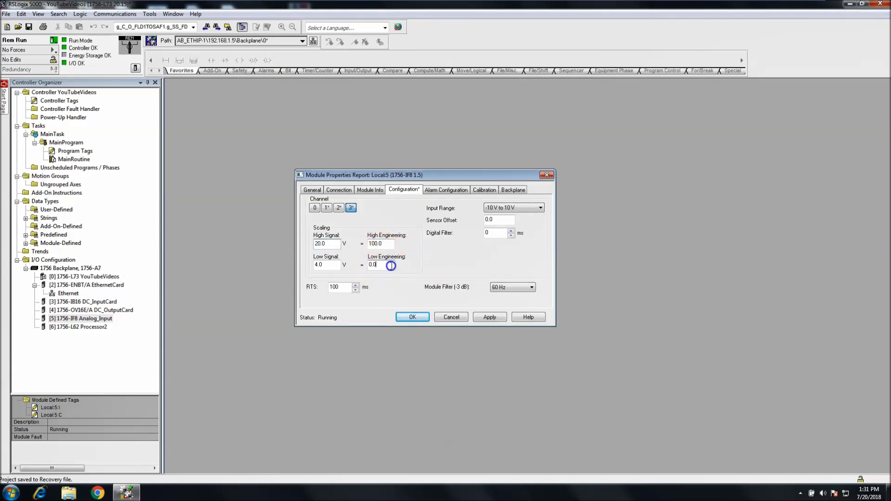
Set channel 3's input range to 0 ma to 20 ma and apply the configuration changes to the module
left_click(521, 207)
left_click(519, 234)
left_click(489, 317)
left_click(439, 312)
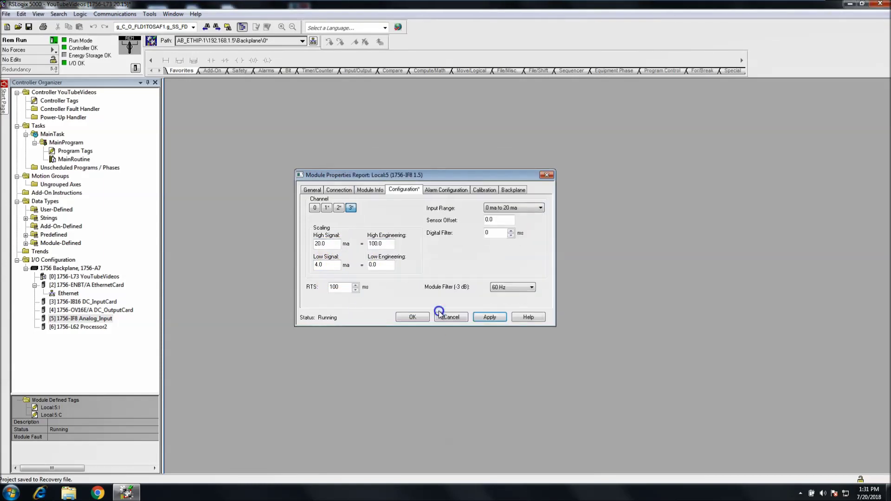
Check the scaling and input range settings of channels 0 through 3
left_click(314, 207)
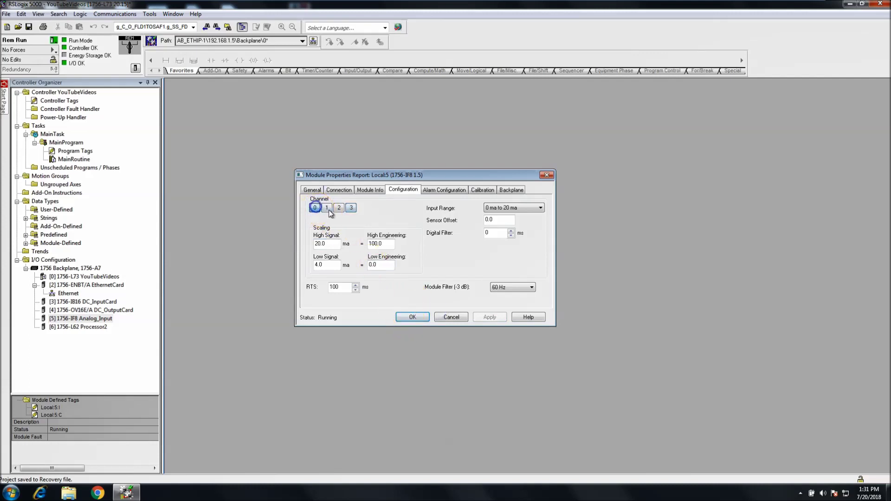
left_click(326, 208)
left_click(338, 207)
left_click(351, 208)
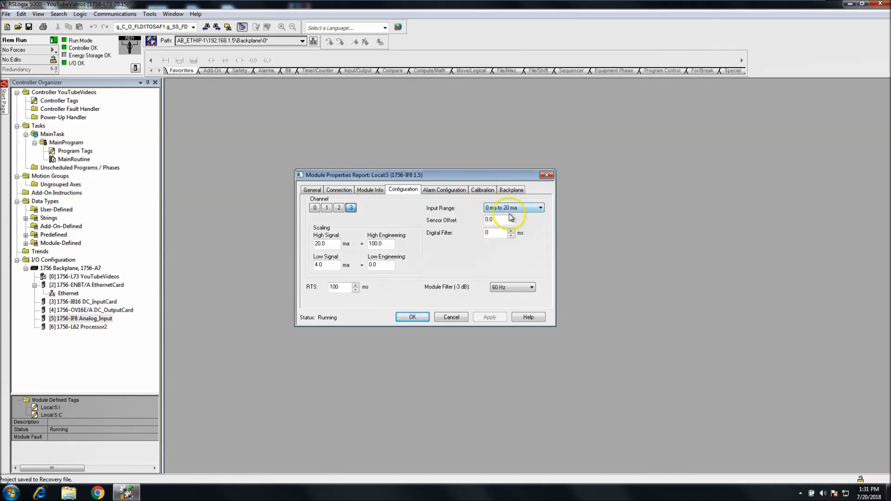
left_click(488, 208)
left_click(489, 215)
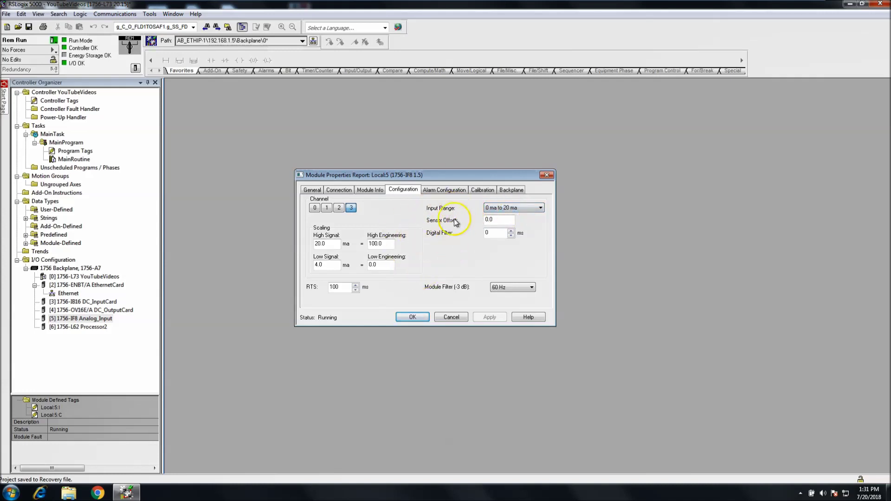
Set channel 0's High High process alarm limit to 20 and its High limit to 19 in the alarm configuration
left_click(440, 191)
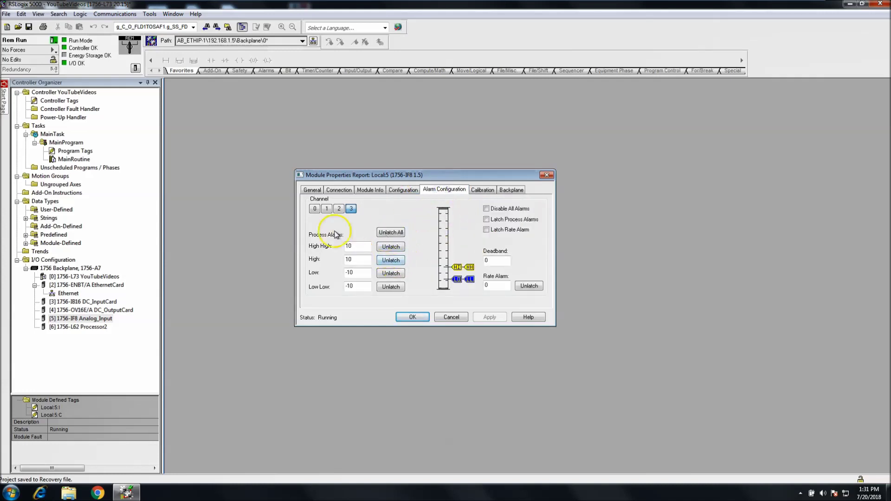
left_click(314, 211)
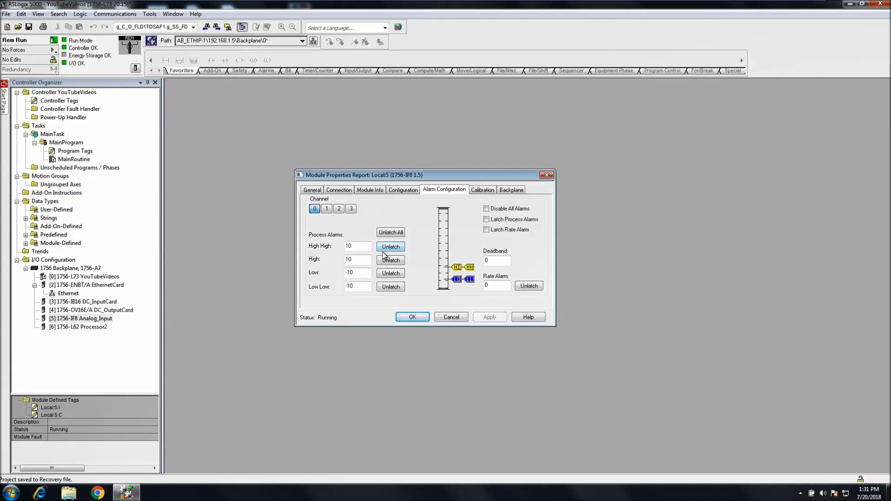
left_click_drag(354, 247, 335, 246)
left_click(350, 247)
type("20")
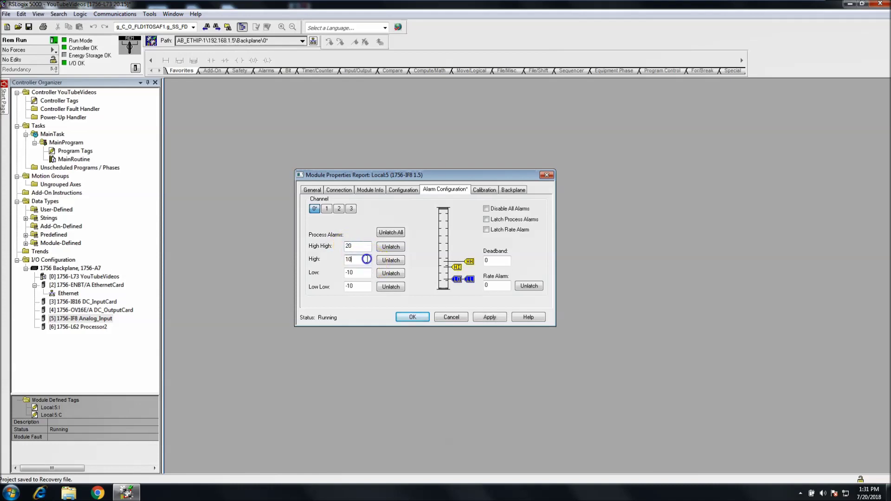
left_click_drag(363, 259, 333, 257)
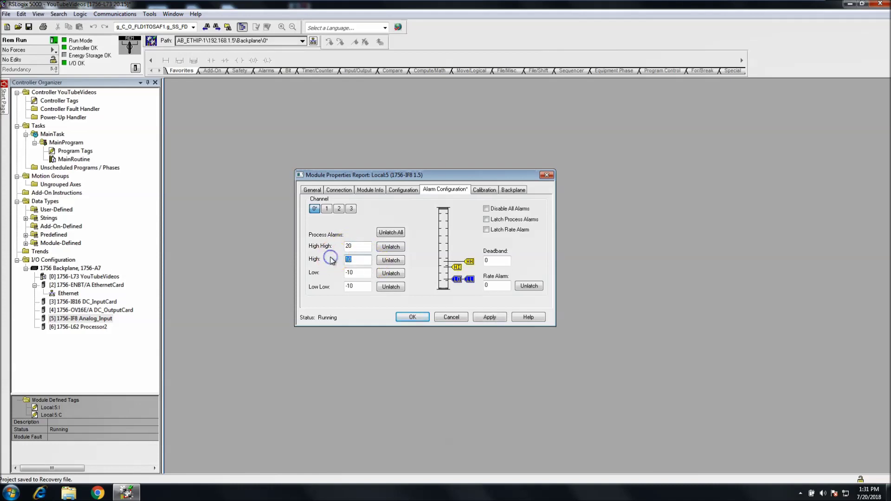
type("19")
left_click(355, 273)
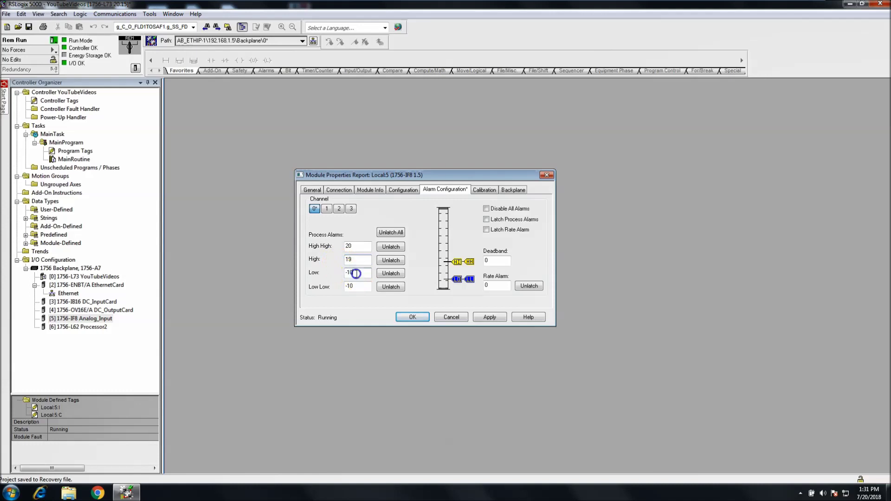
Set channel 0's Low process alarm limit to 4 and its Low Low limit to 0
type("4")
left_click(358, 262)
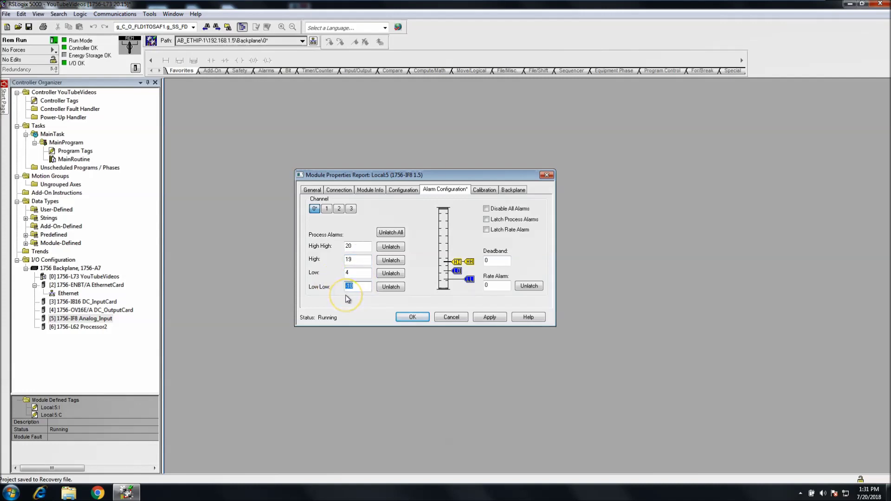
type("0")
left_click(353, 295)
Review channel 0's High High, High, Low and Low Low process alarm limits
left_click(354, 264)
left_click(358, 286)
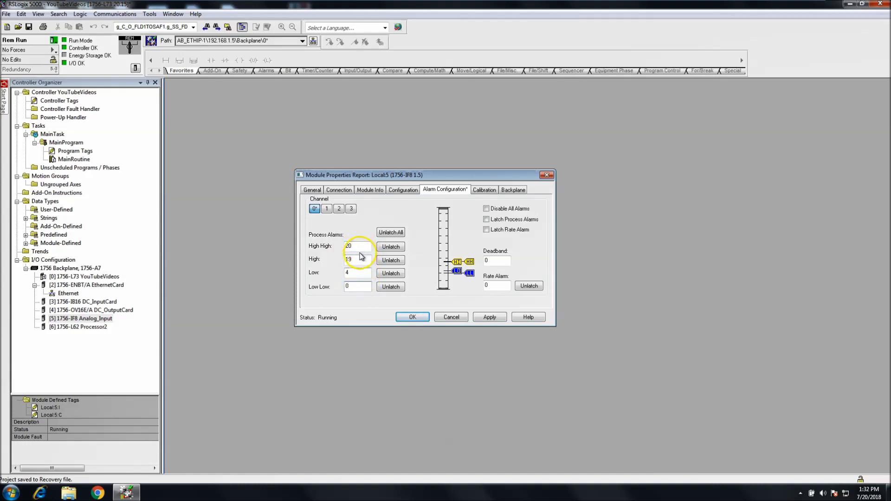
left_click(353, 271)
left_click(349, 288)
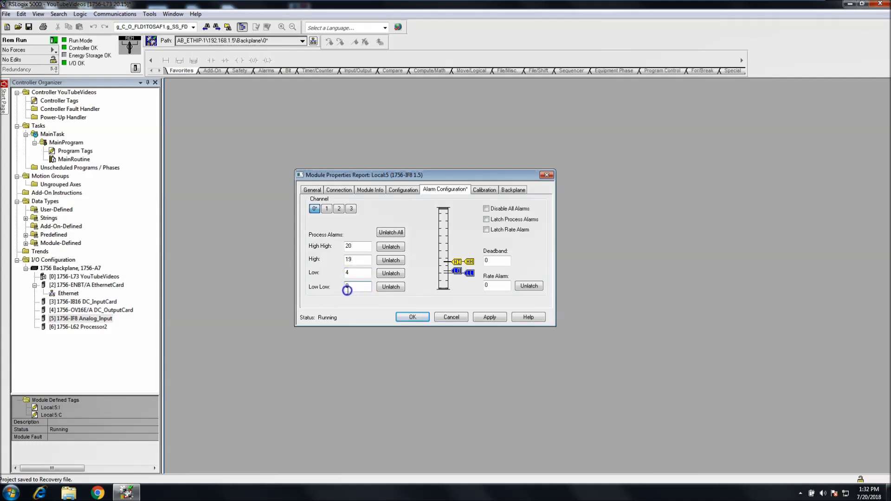
left_click(358, 273)
left_click(355, 261)
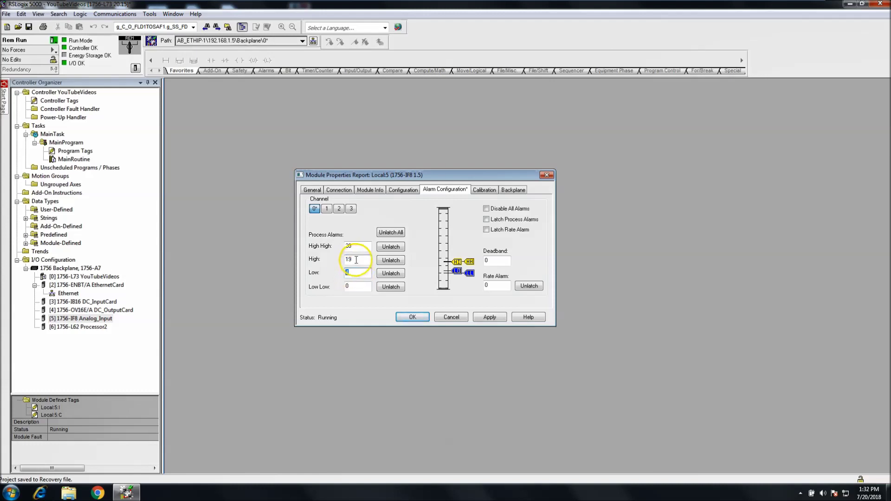
left_click(355, 272)
double_click(347, 245)
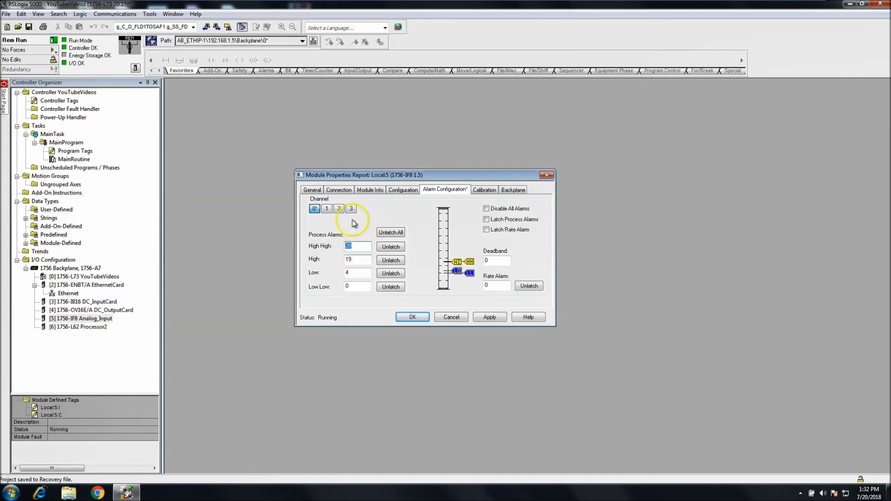
Try to unlatch channel 0's High High alarm and all of its alarms at once
left_click(391, 246)
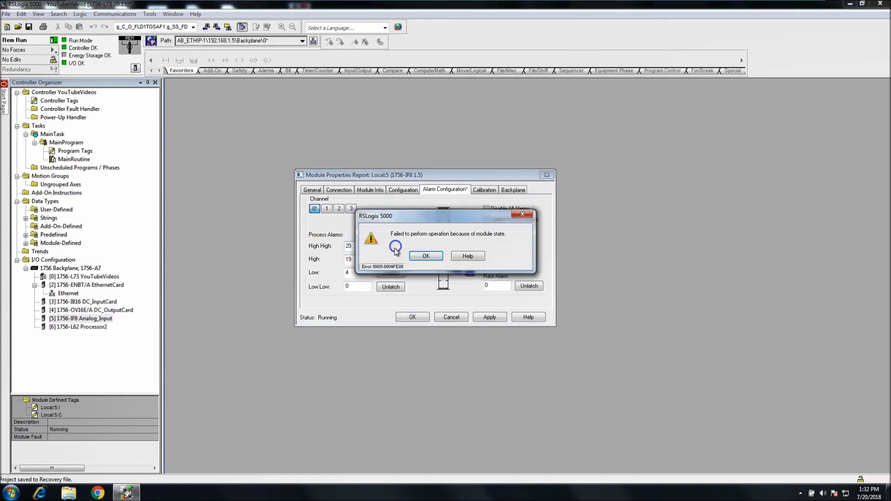
left_click(410, 257)
left_click(391, 232)
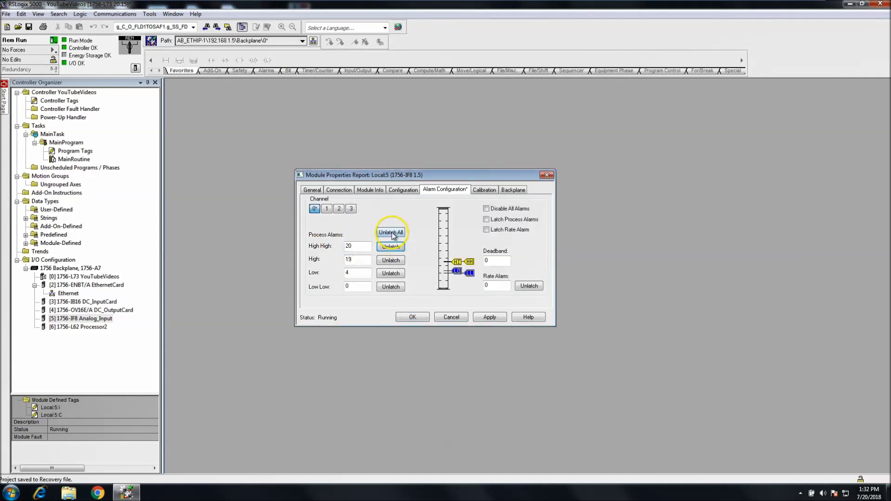
left_click(422, 255)
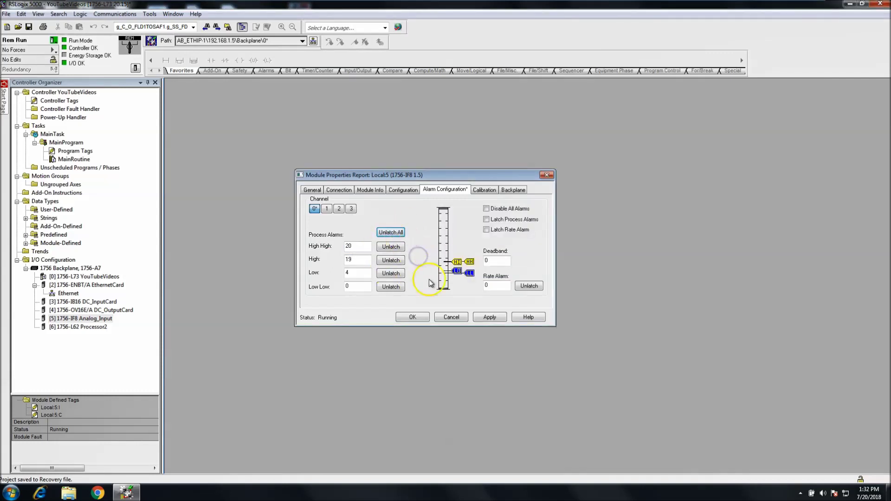
Turn channel 0's Disable All Alarms option on and back off, and do the same with Latch Process Alarms
left_click(486, 208)
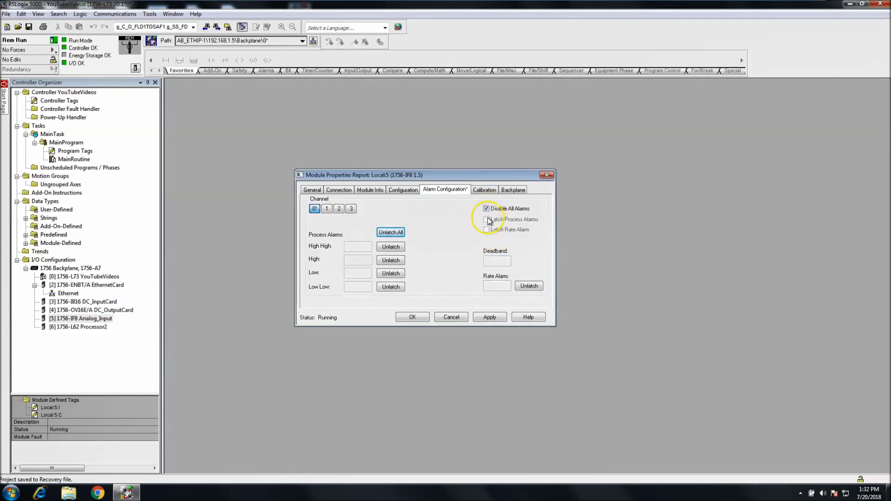
left_click(486, 208)
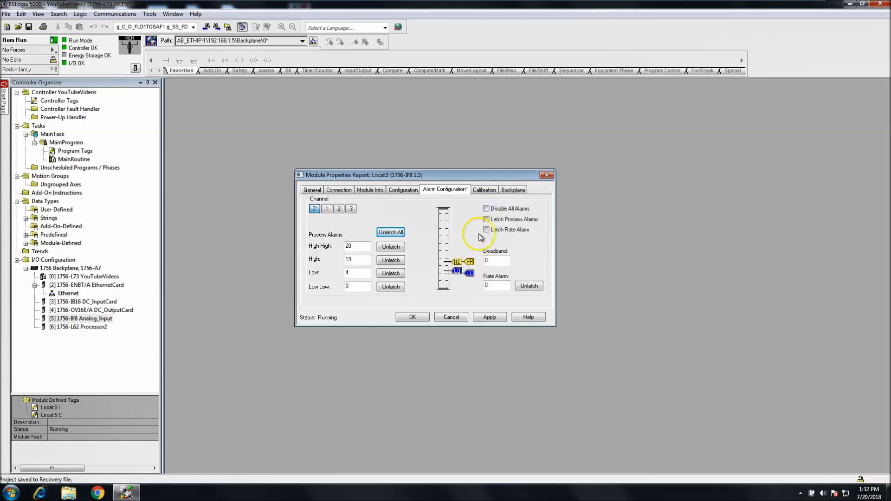
left_click(486, 220)
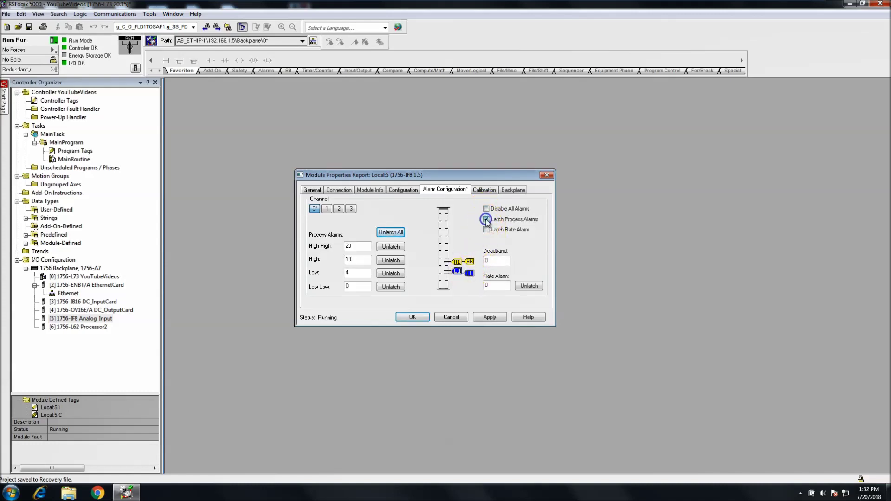
left_click(486, 219)
Set channel 1's process alarm limits to High High 20, High 19, Low 4 and Low Low 0
left_click(328, 210)
left_click(364, 247)
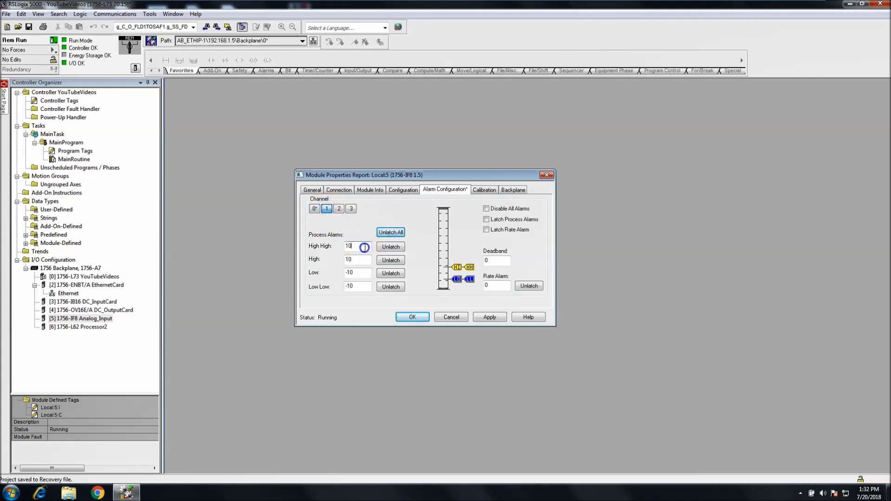
type("2")
left_click(352, 260)
type("1")
left_click(357, 271)
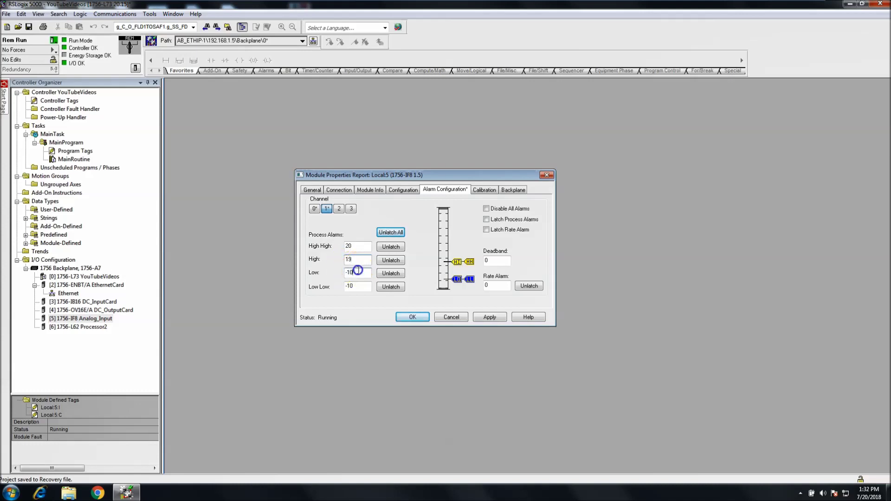
type("4")
left_click(346, 285)
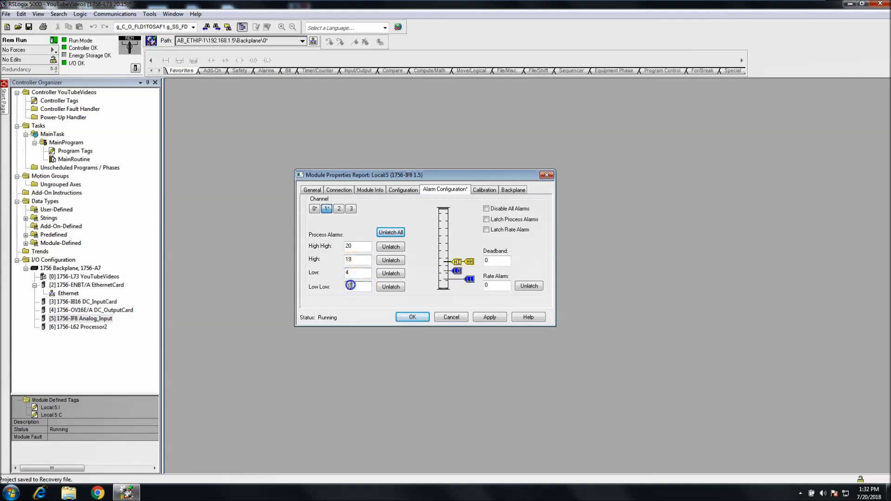
type("0")
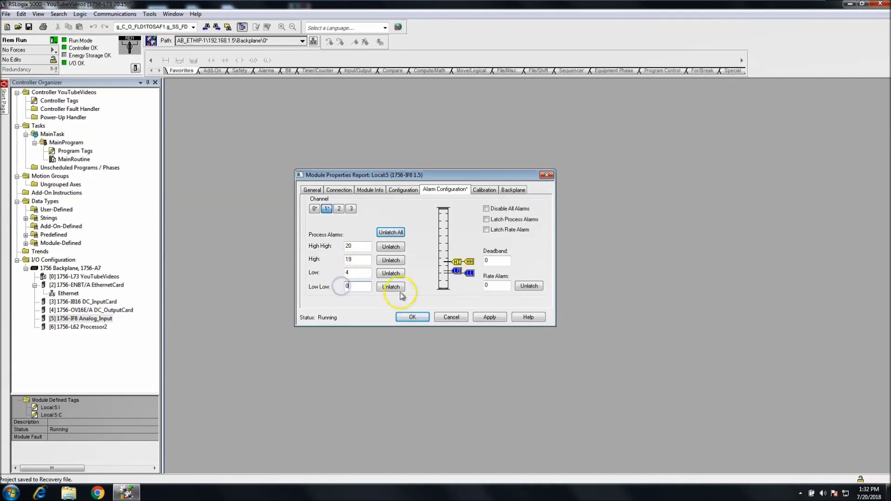
Set channel 2's process alarm limits to High High 20, High 19, Low 4 and Low Low 0
left_click(339, 208)
left_click(336, 247)
type("20")
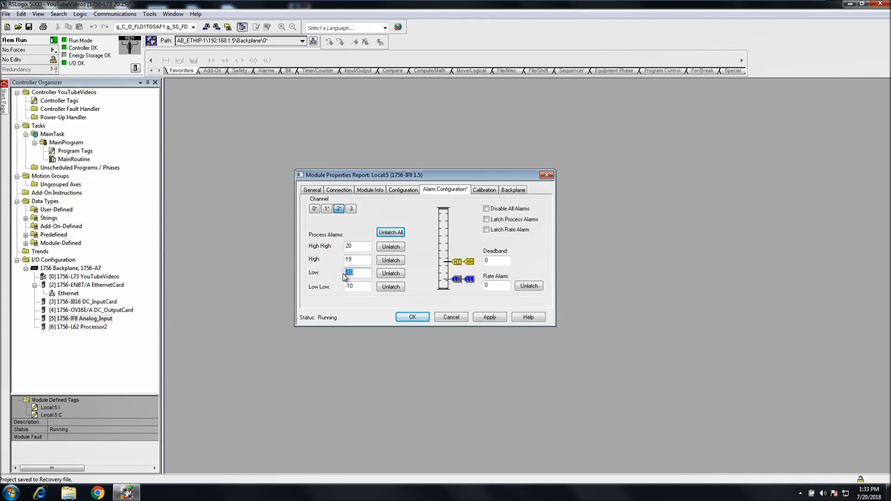
left_click_drag(353, 286, 340, 289)
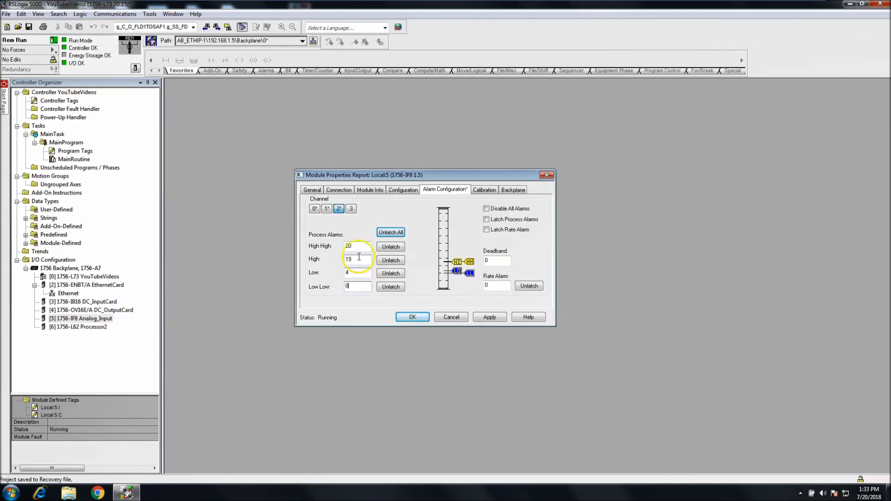
Set channel 3's process alarm limits to High High 20, High 19, Low 4 and Low Low 0
left_click(351, 208)
left_click_drag(355, 246, 338, 247)
type("20")
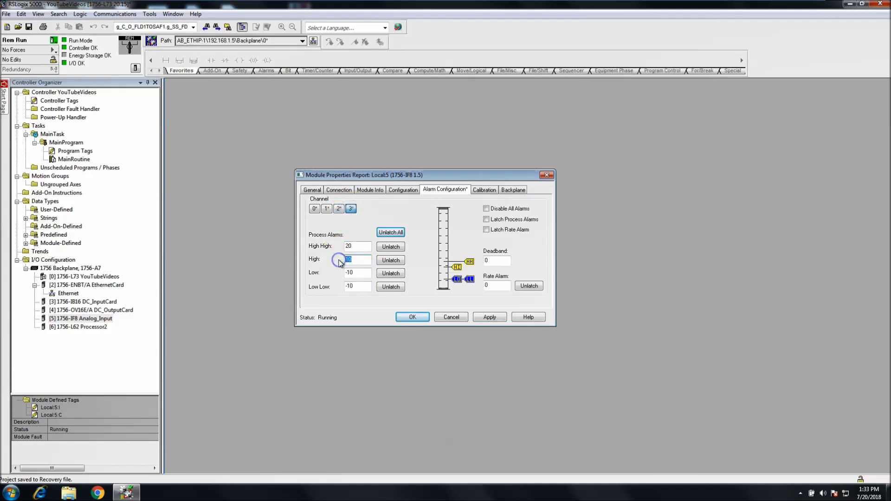
type("19")
left_click(359, 274)
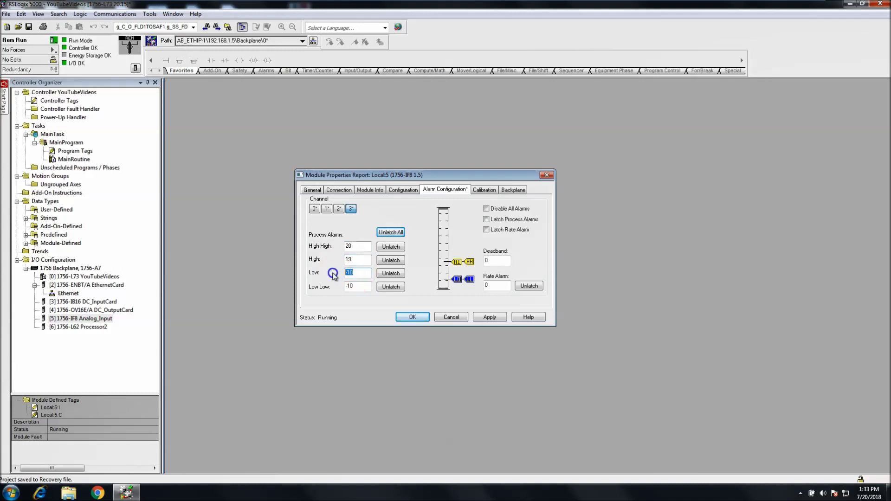
type("4")
key("Tab")
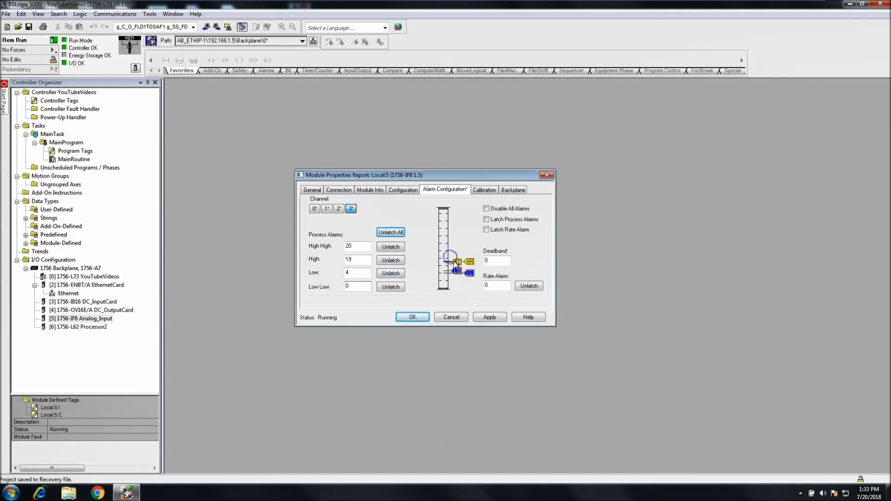
Return to channel 0 and apply the alarm configuration changes to the module without inhibiting the connection
left_click(315, 209)
left_click(481, 317)
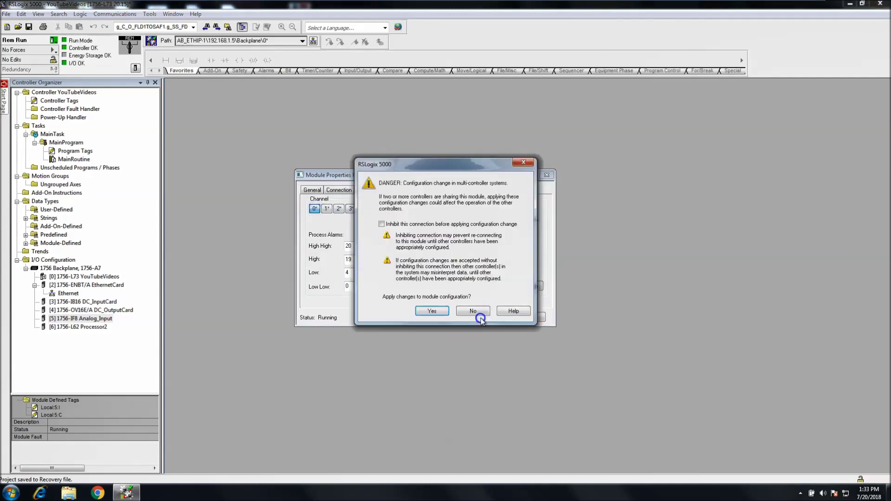
left_click(443, 312)
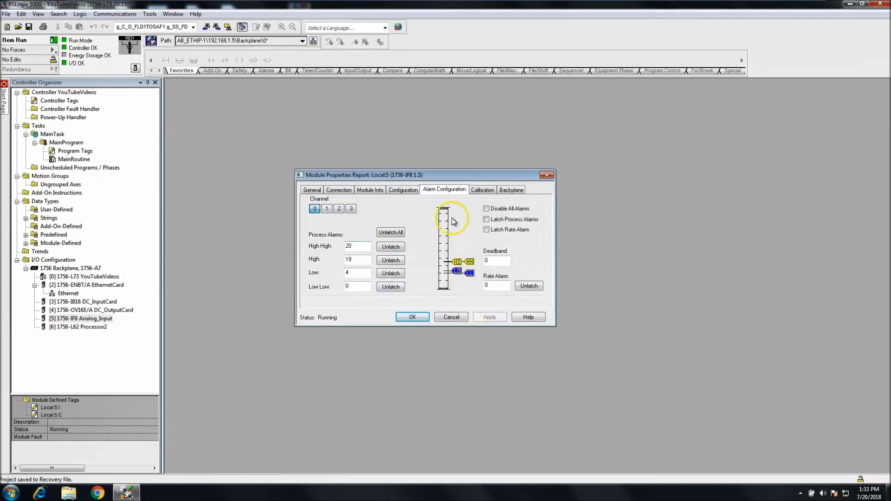
left_click(482, 190)
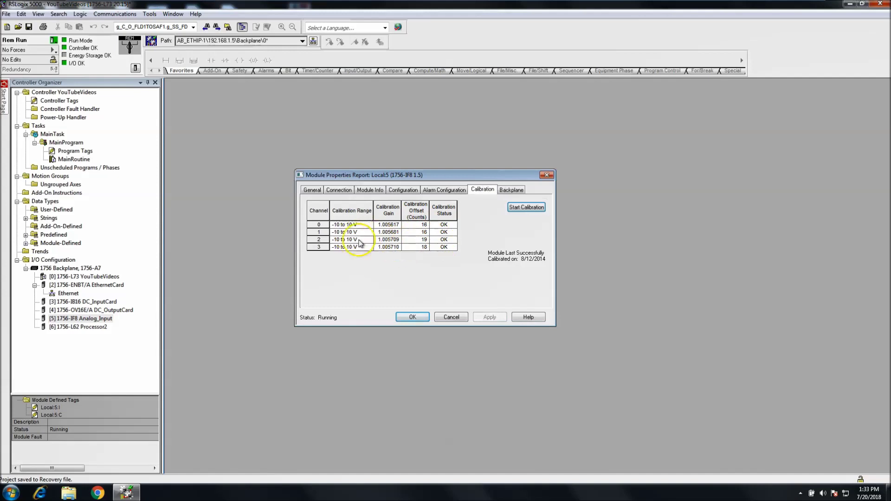
left_click(366, 226)
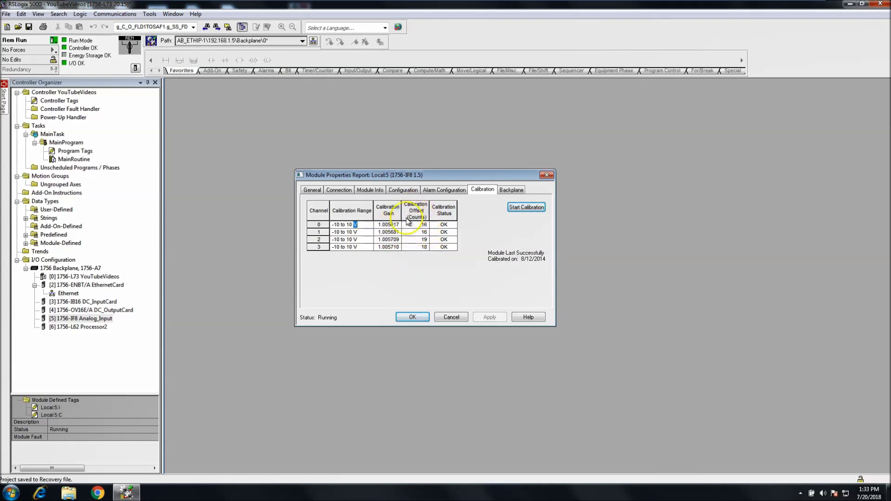
left_click(535, 207)
left_click(394, 263)
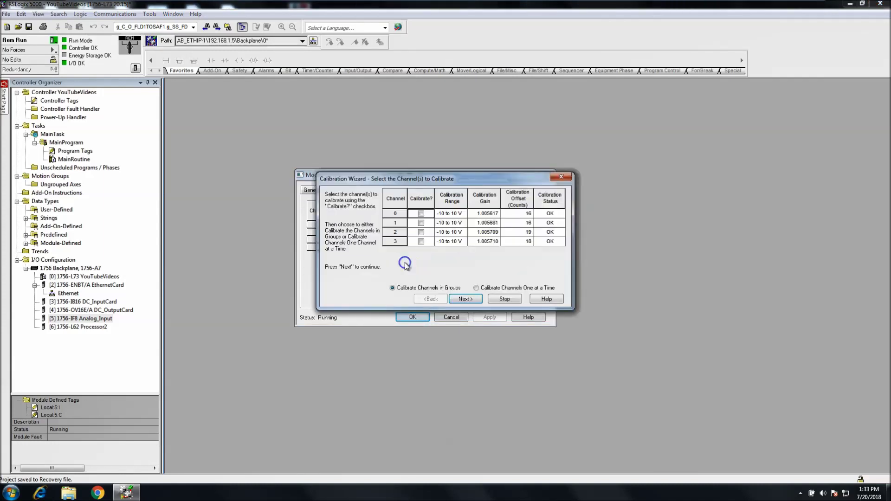
left_click_drag(438, 178, 595, 276)
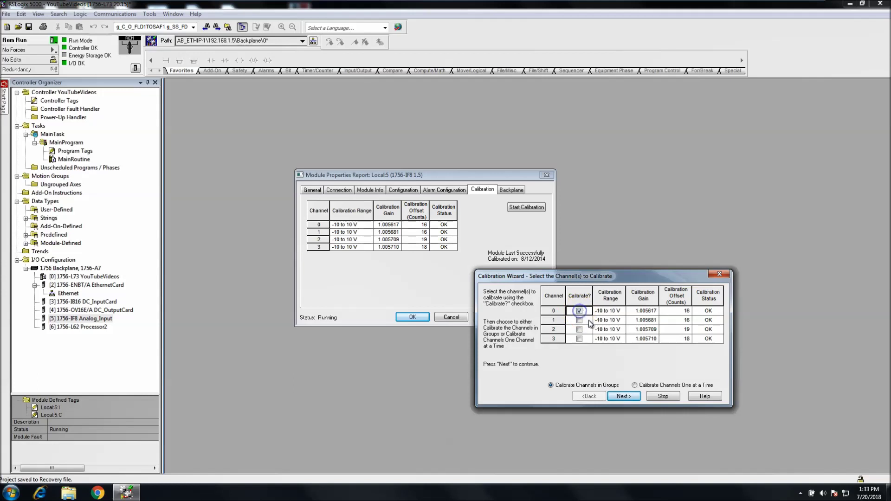
left_click(616, 311)
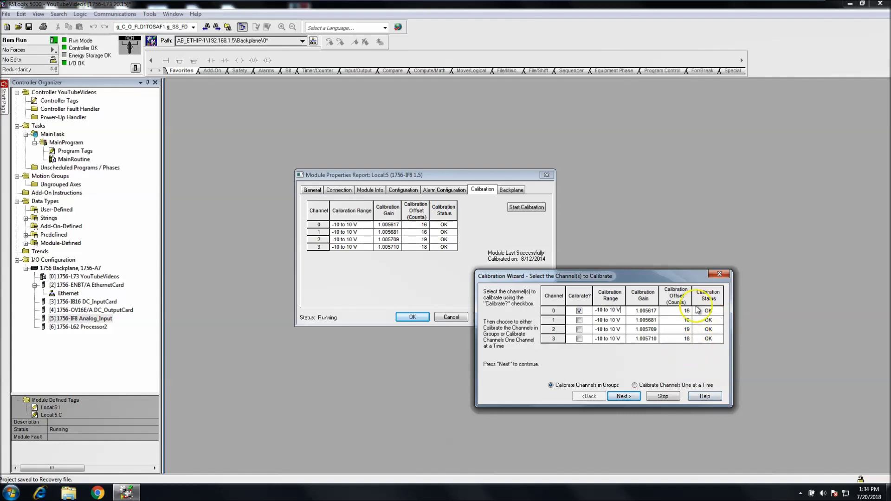
left_click(579, 311)
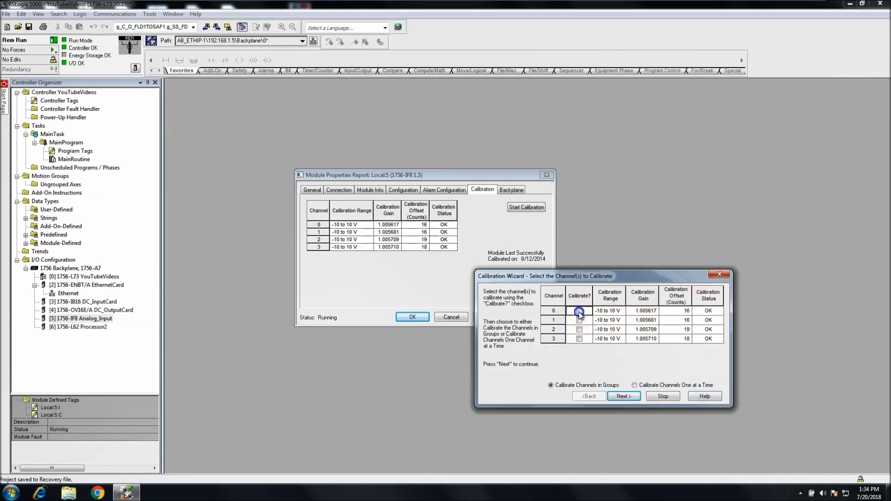
left_click(662, 396)
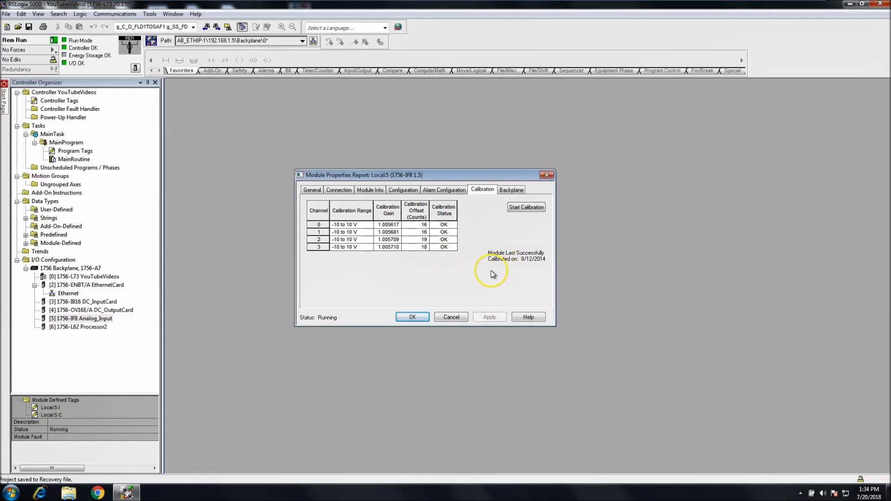
Check the module's backplane status and refresh its error counters
left_click(514, 192)
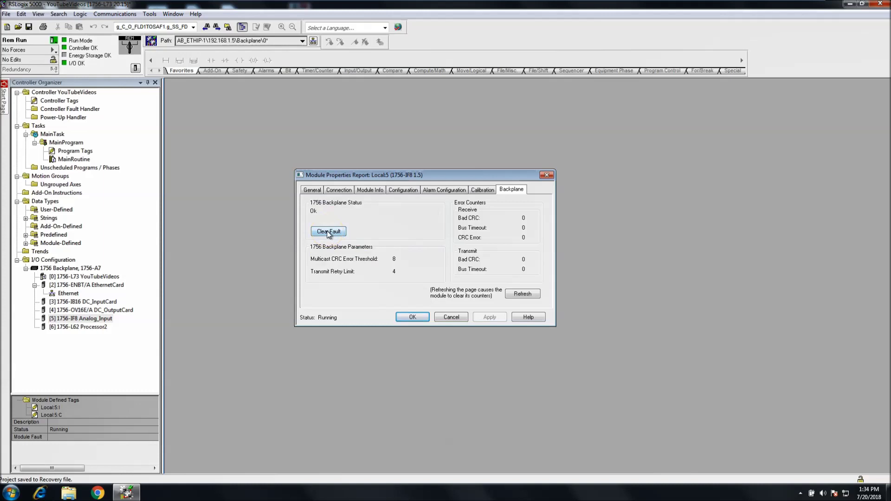
left_click(522, 294)
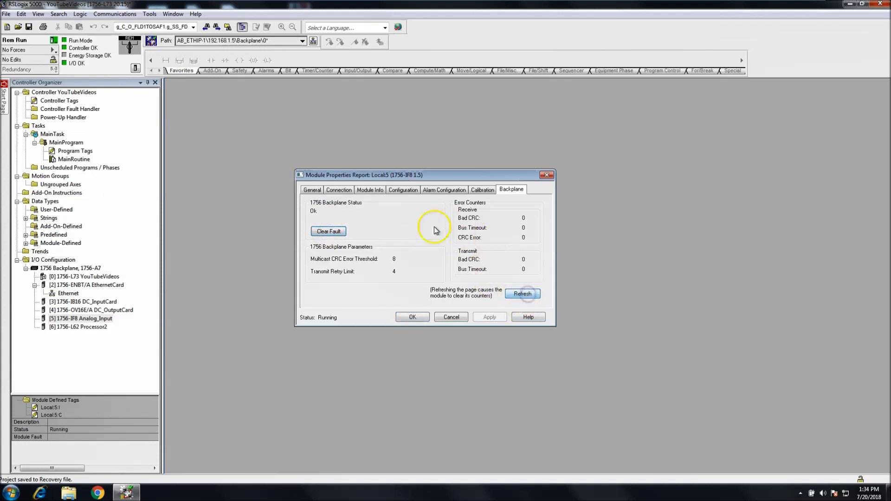
Select Compatible Keying as the module's electronic keying, and review its connection and channel configuration settings
left_click(316, 190)
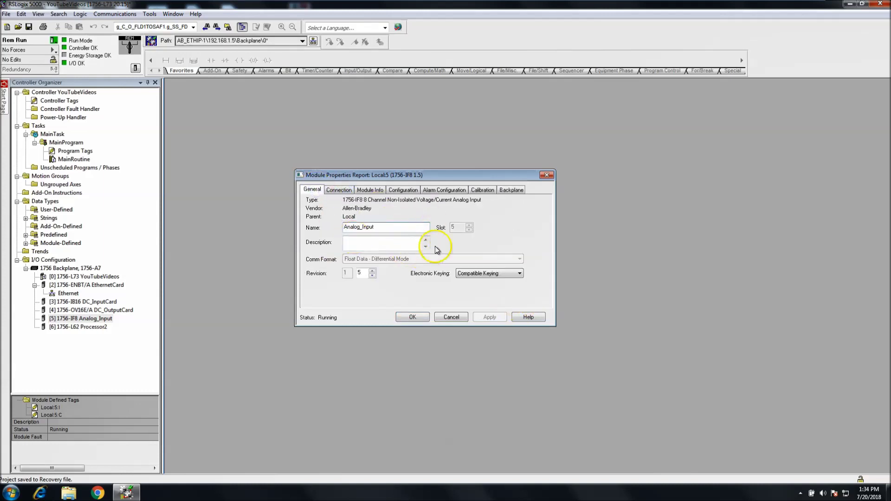
left_click(513, 277)
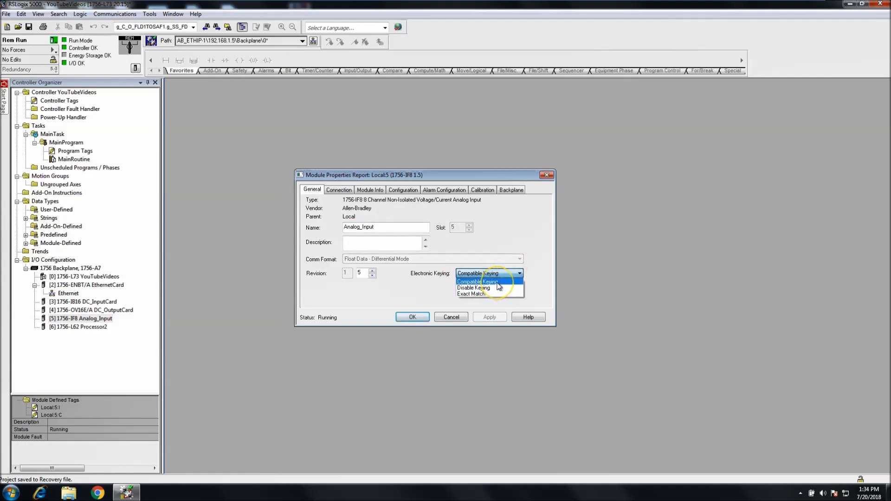
left_click(497, 282)
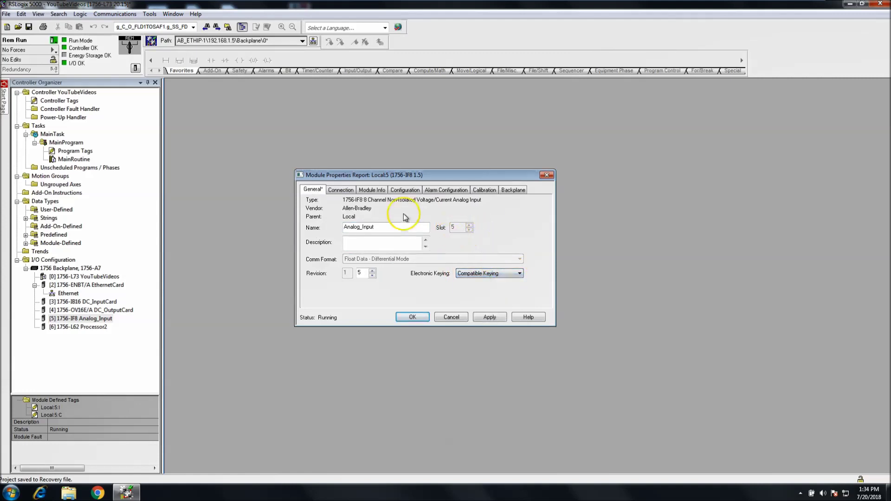
left_click(350, 190)
left_click(404, 189)
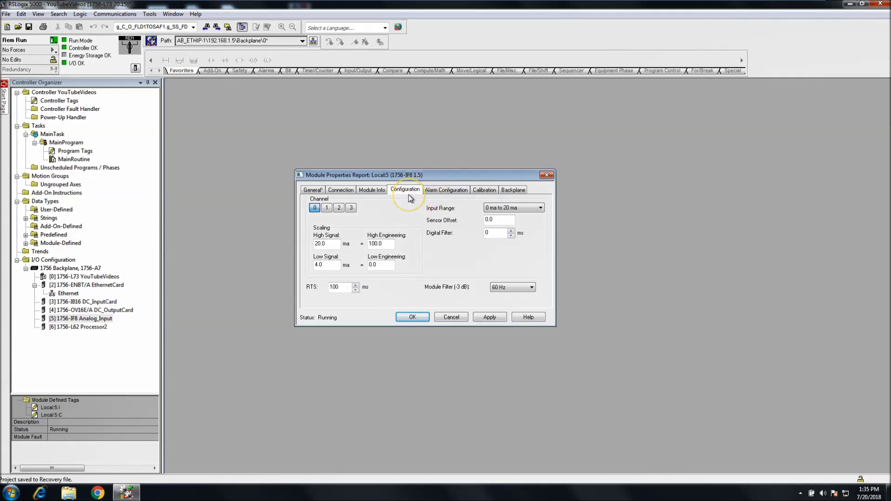
In the module's alarm configuration, disable all alarms for channel 0 and channel 1
left_click(441, 191)
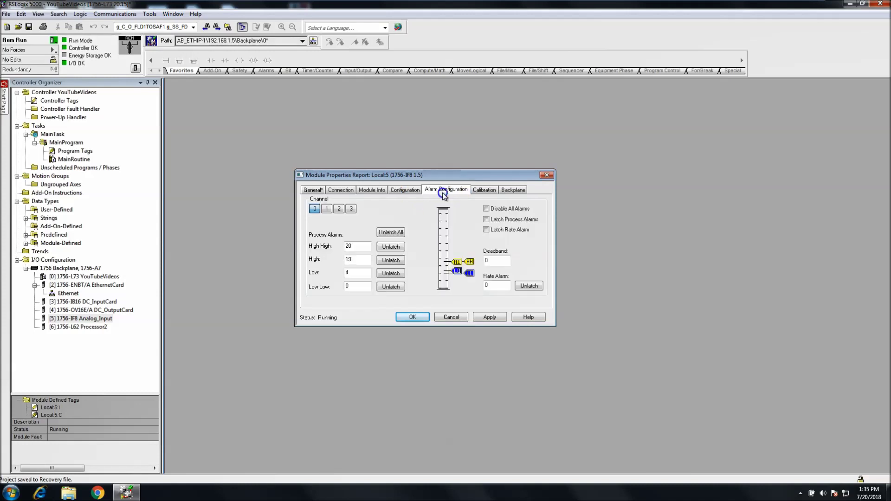
left_click(486, 210)
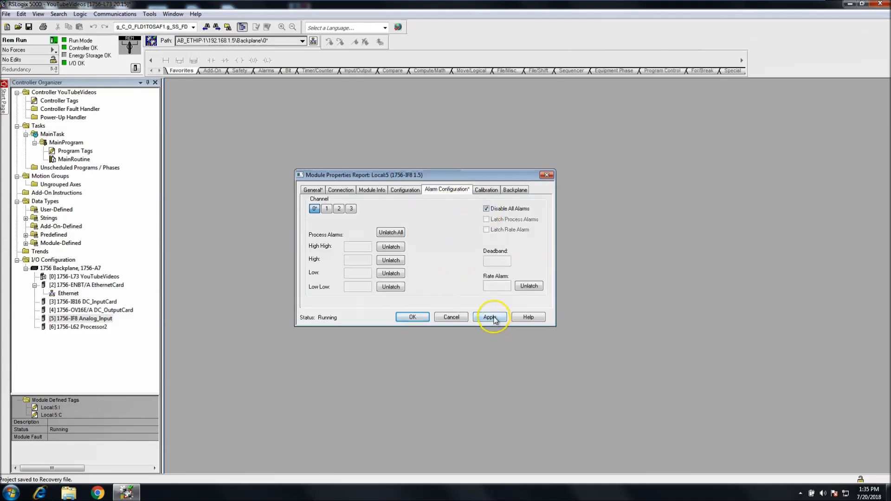
left_click(327, 209)
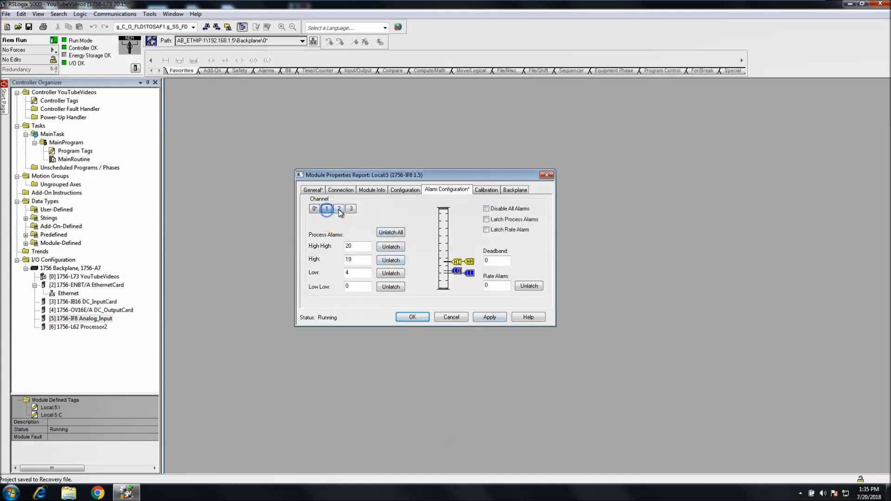
left_click(315, 208)
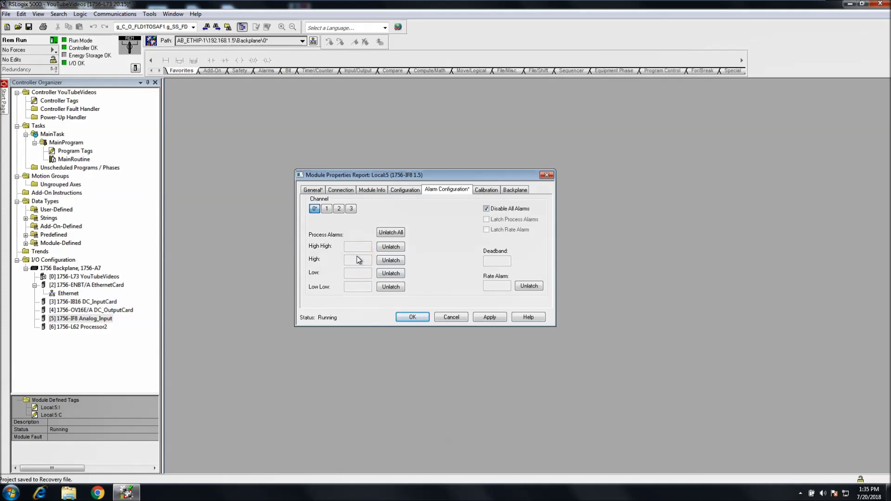
left_click(496, 206)
left_click(326, 208)
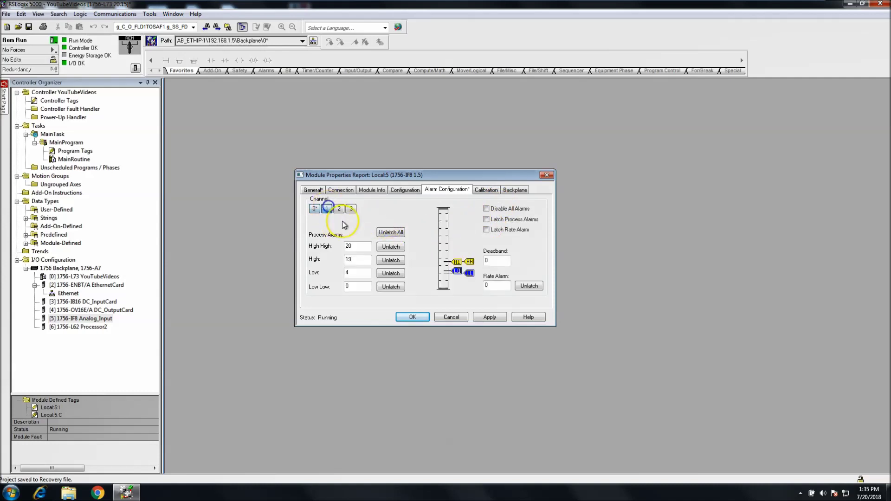
left_click(486, 209)
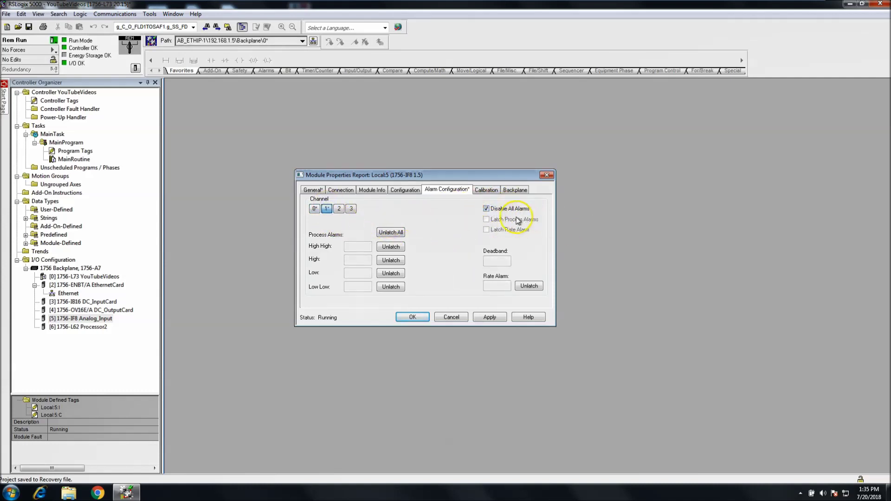
left_click(339, 210)
Clear the Disable All Alarms option for channels 1 and 0 to re-enable their process alarms
left_click(328, 208)
left_click(486, 209)
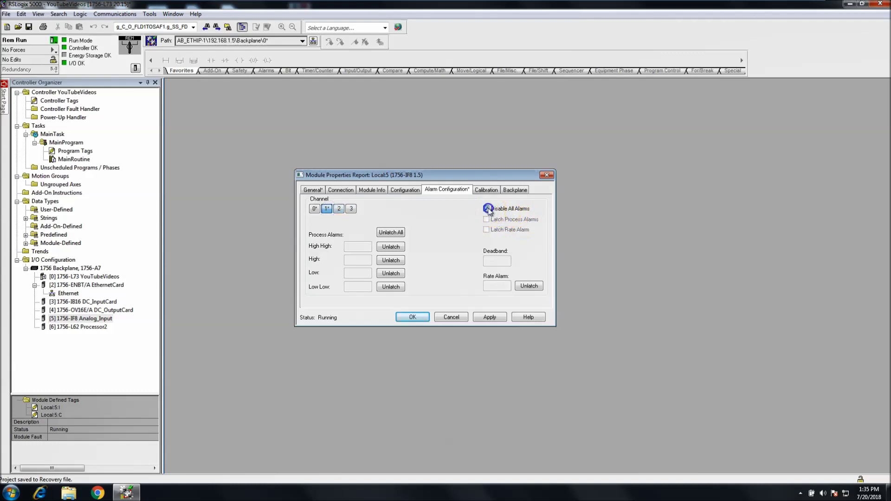
left_click(314, 208)
left_click(486, 208)
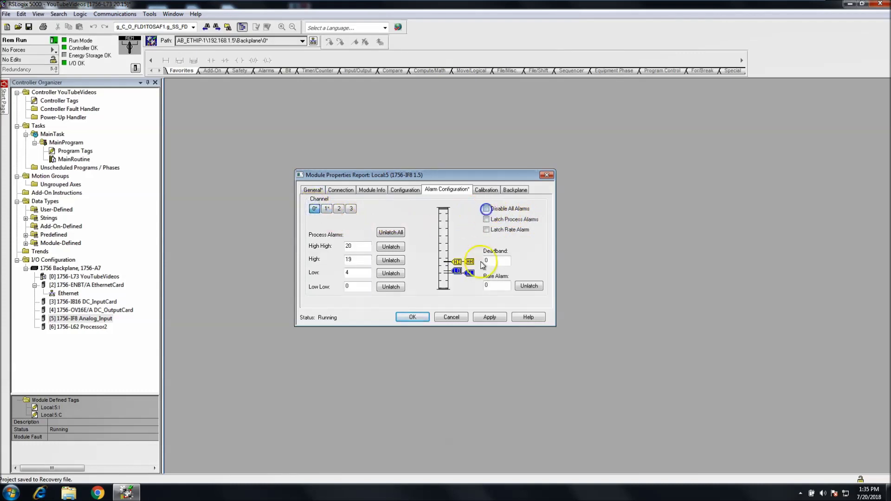
Apply the pending configuration changes to the analog input module without inhibiting its connection
left_click(489, 317)
left_click(483, 297)
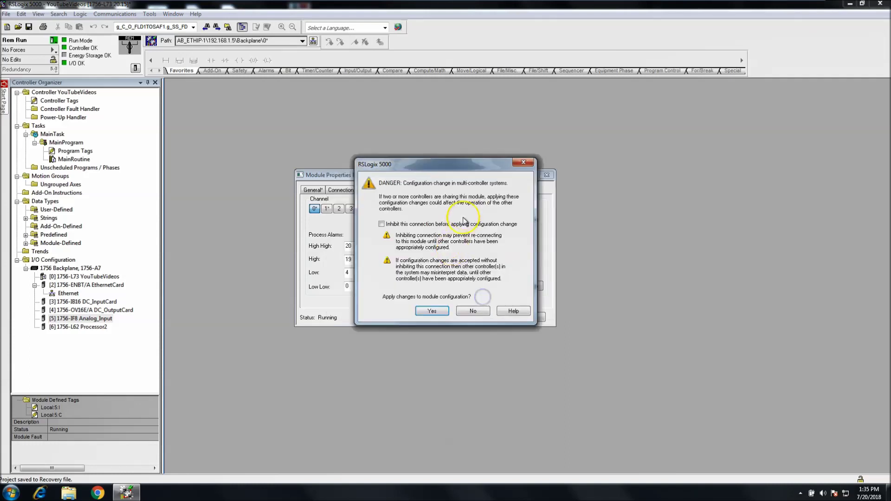
left_click(423, 310)
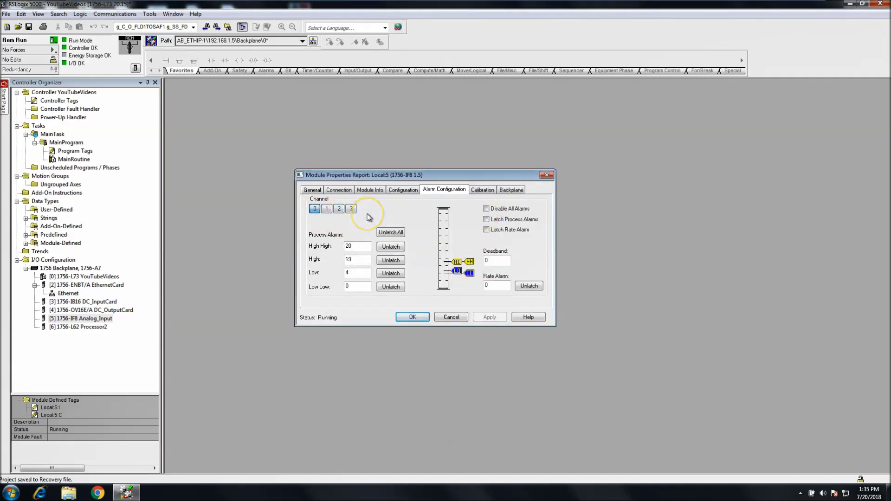
Check the alarm settings of channels 2 and 0, and accept and close the analog input module's properties
left_click(340, 209)
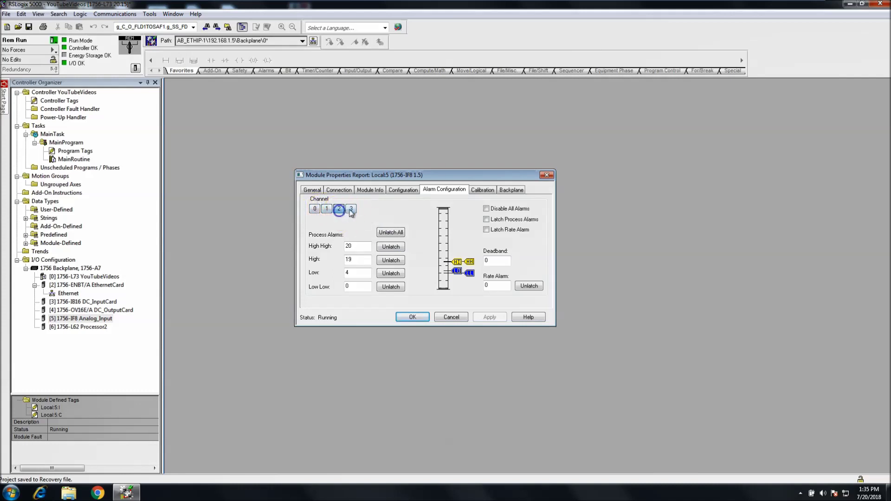
left_click(314, 209)
left_click(424, 319)
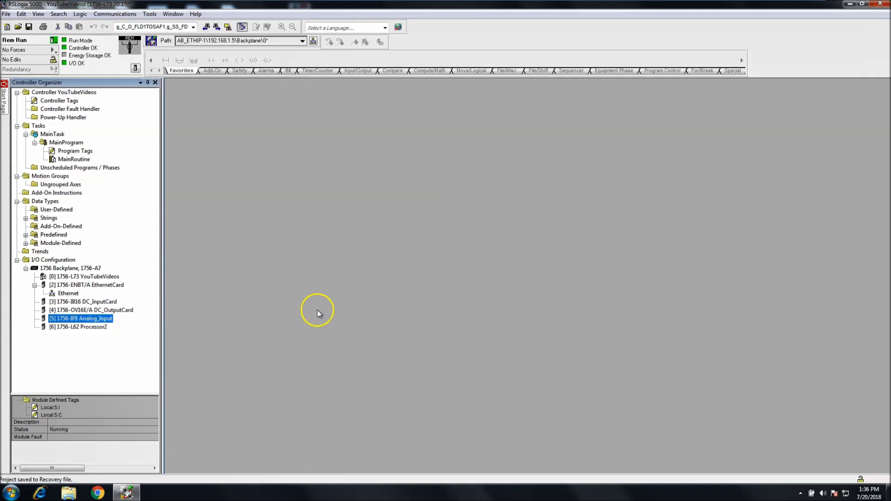